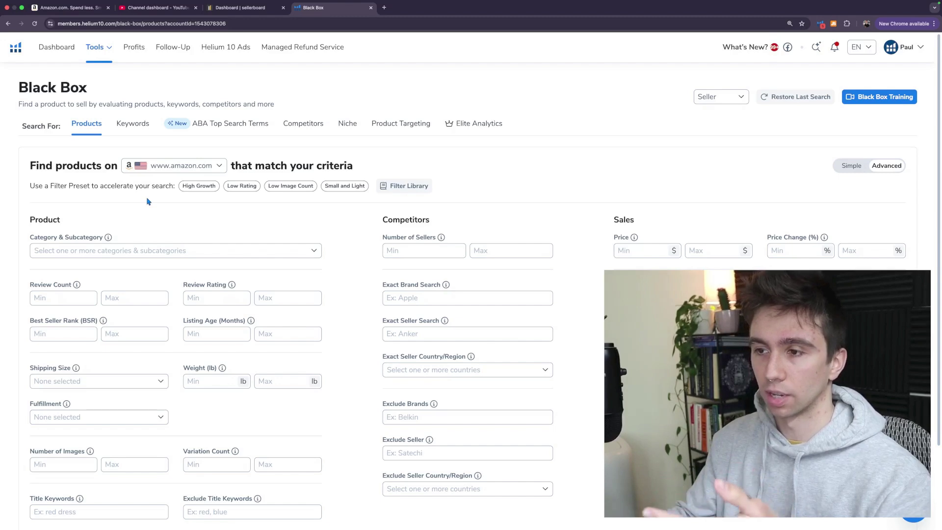
- Look over the available Helium 10 tools, including the product research group and the favorites
click(111, 51)
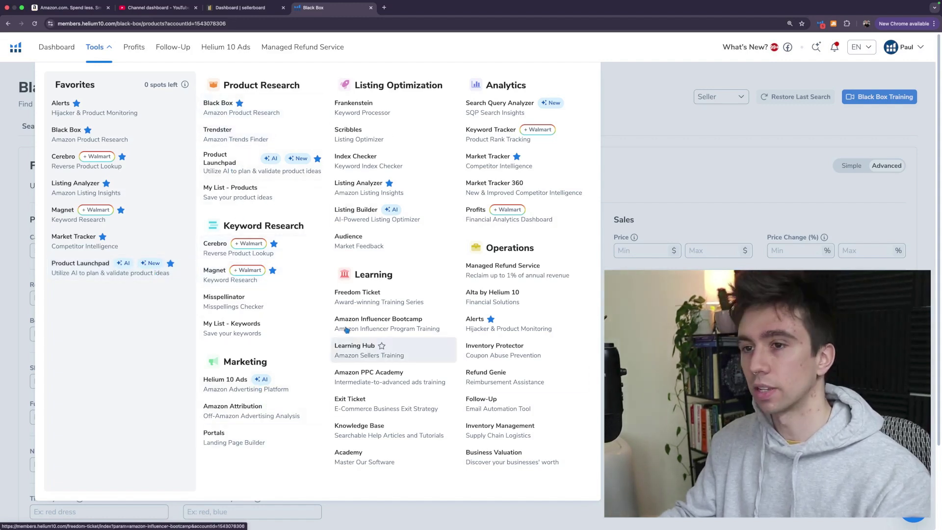
click(622, 178)
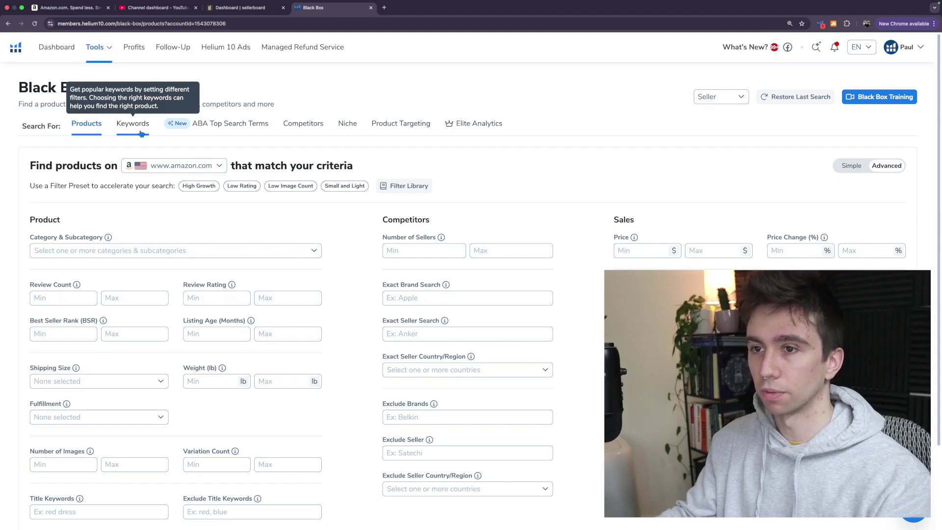
click(109, 50)
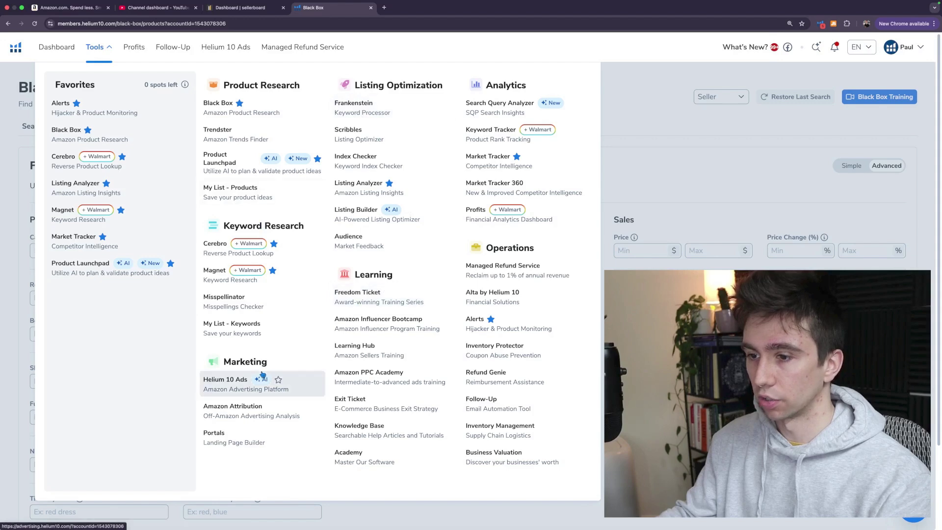
click(702, 130)
click(108, 49)
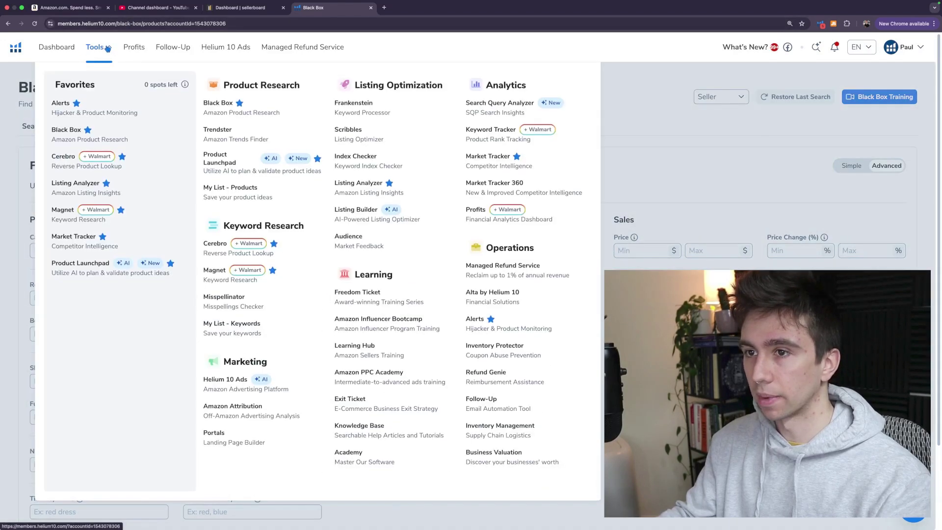
scroll(240, 106, up, 3)
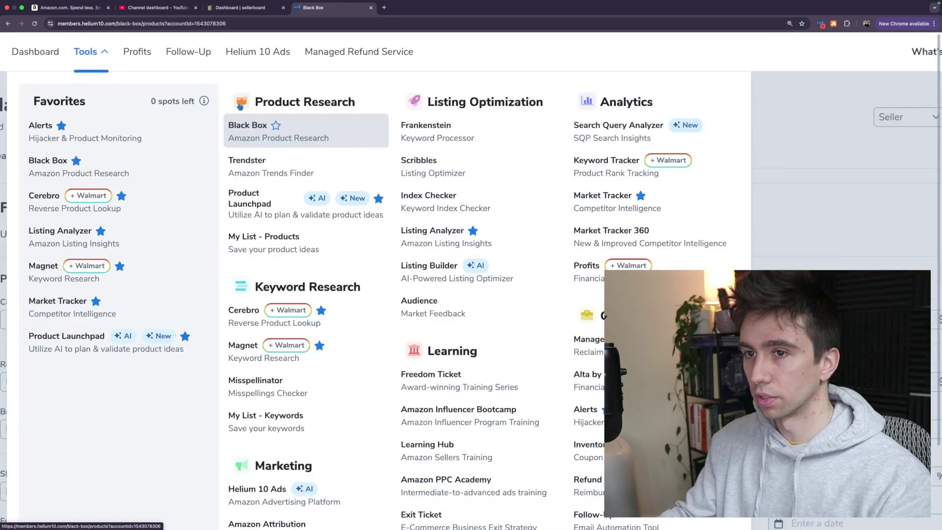
scroll(240, 107, up, 5)
scroll(486, 264, down, 5)
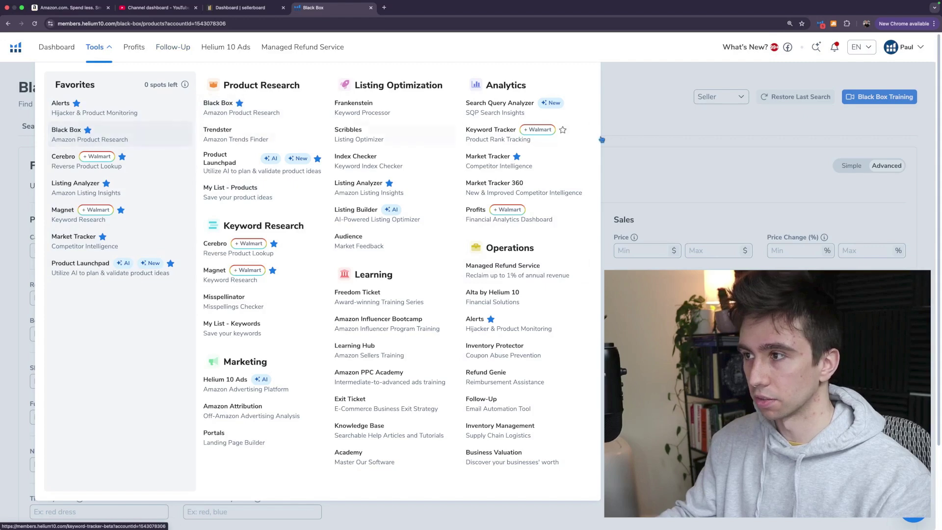
click(673, 146)
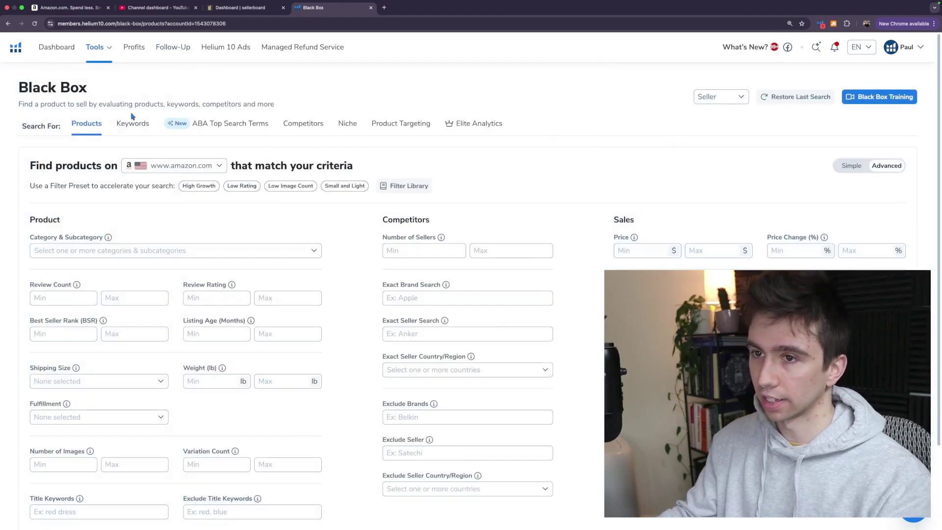
- Look over the Black Box product filters and the categories available for the search
scroll(462, 262, down, 1)
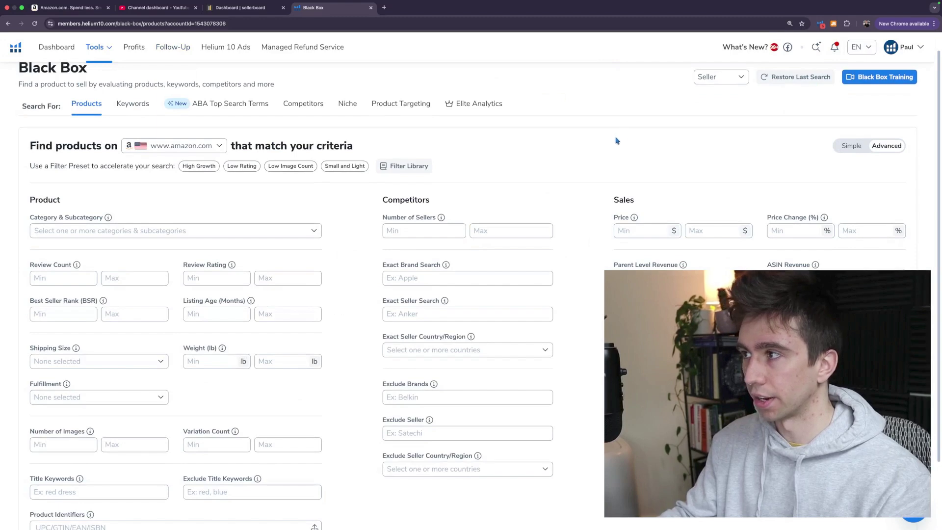
scroll(177, 209, down, 1)
scroll(177, 209, down, 1)
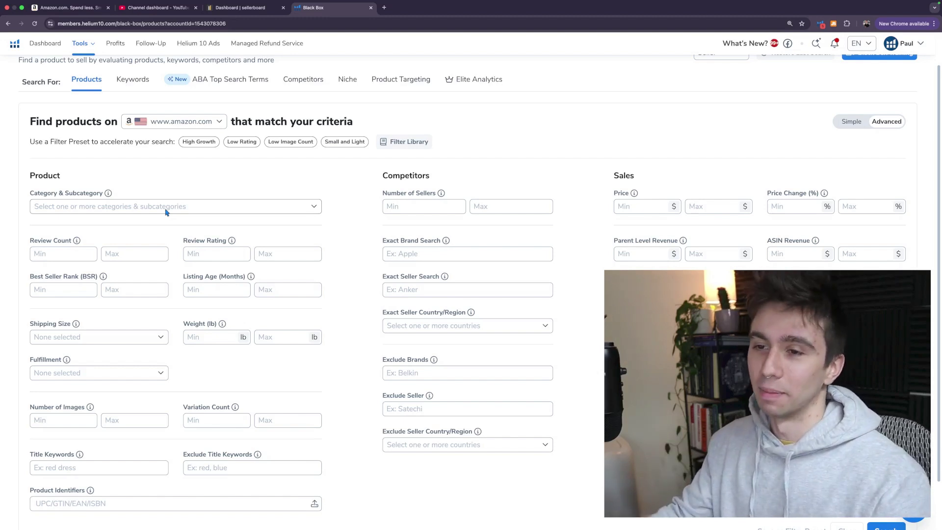
click(313, 208)
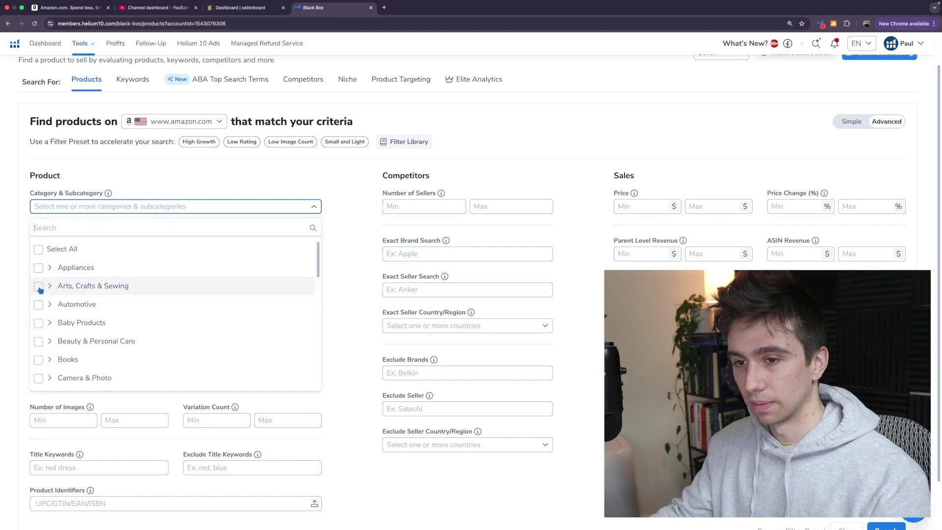
scroll(194, 294, down, 2)
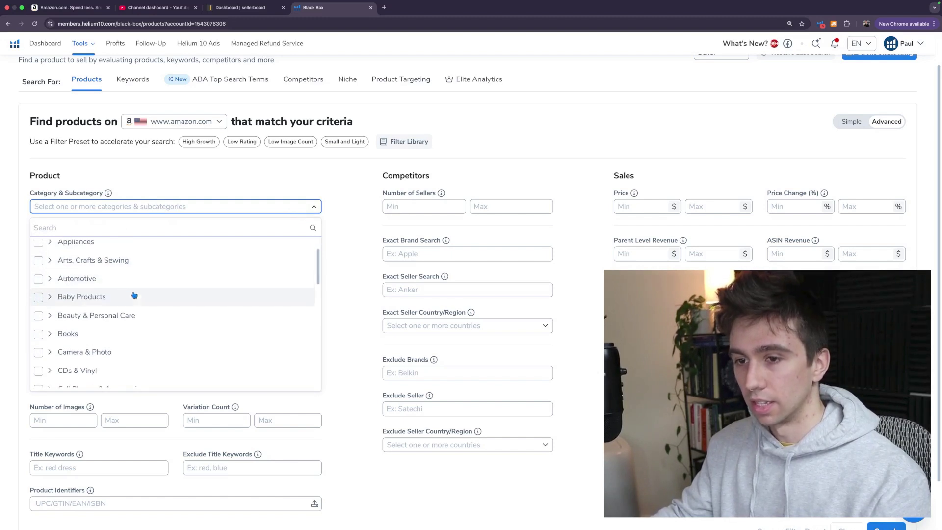
scroll(135, 295, up, 2)
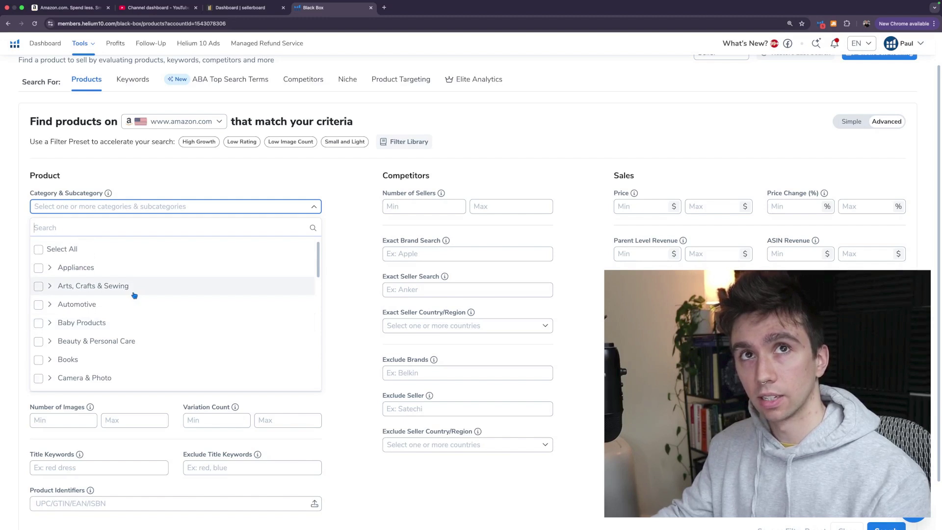
click(346, 283)
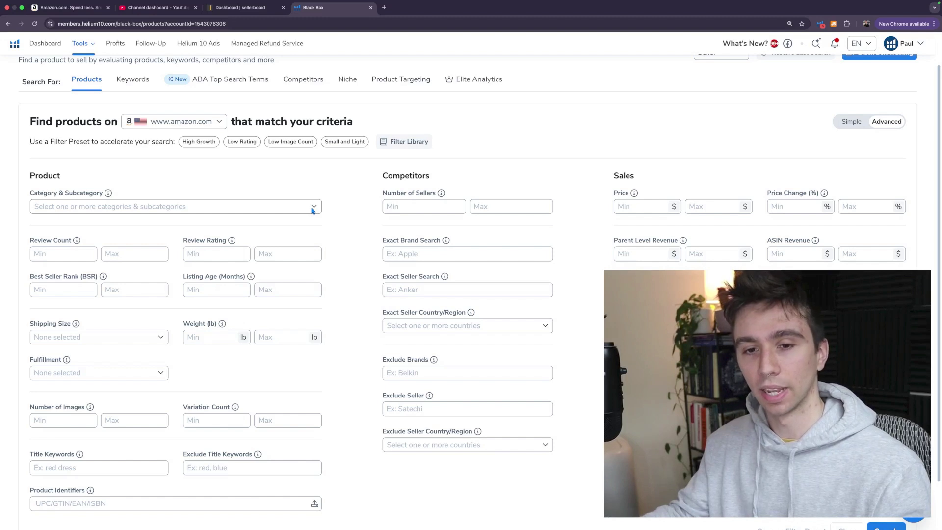
- Limit the product search to the categories Arts, Crafts & Sewing, Patio, Lawn & Garden, and Tools & Home Improvement
click(256, 208)
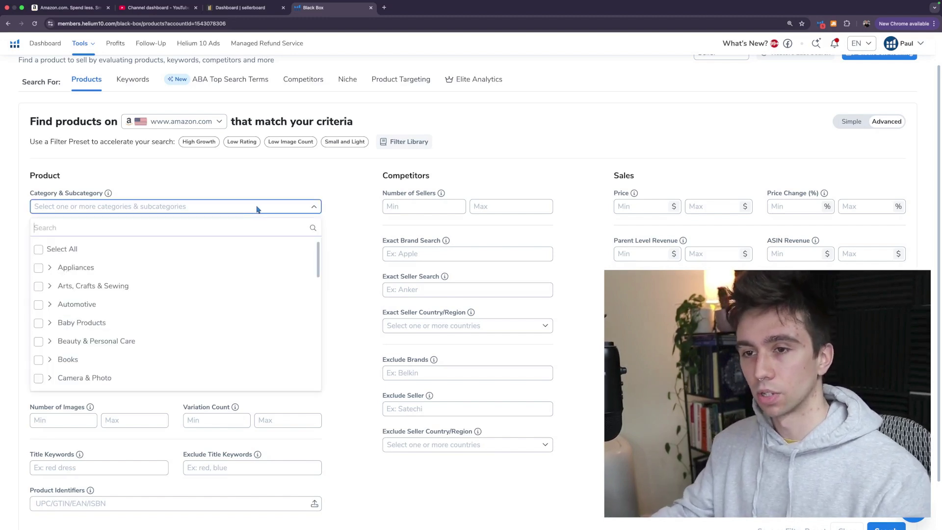
click(38, 287)
scroll(211, 304, down, 5)
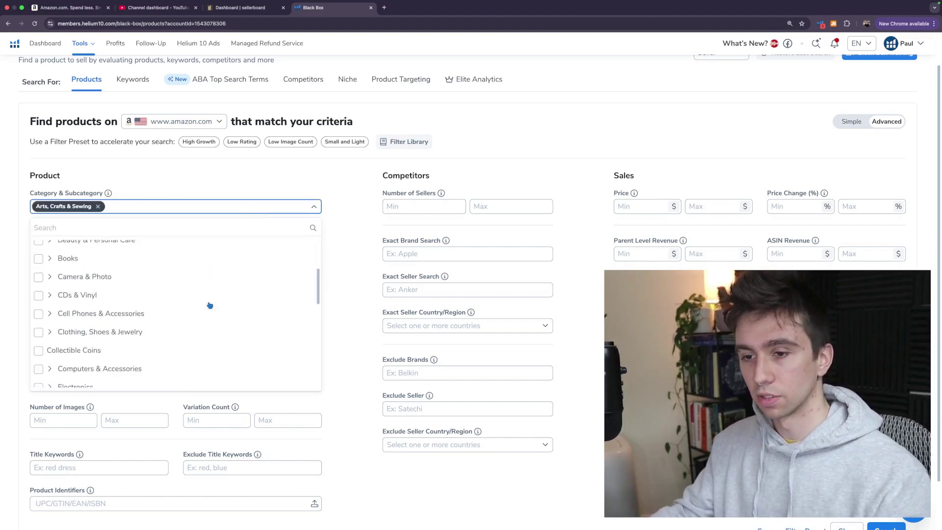
scroll(216, 305, down, 5)
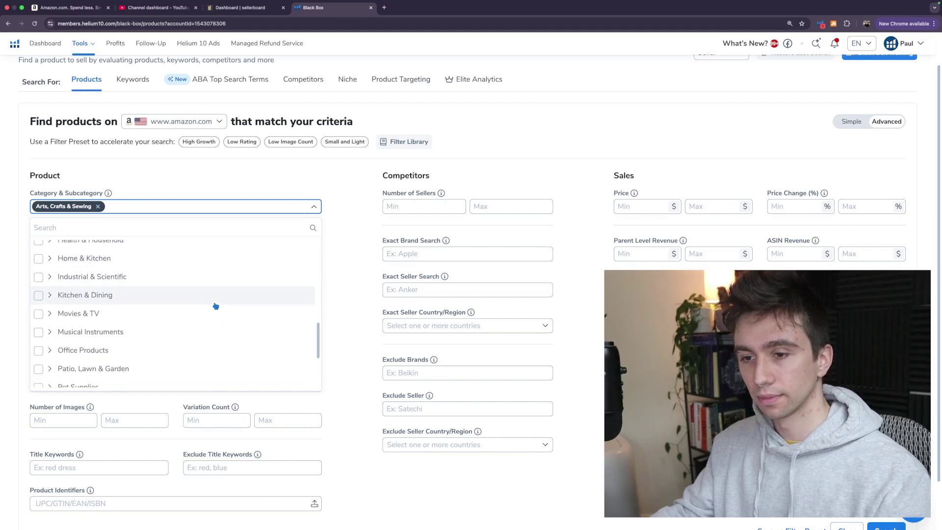
click(41, 334)
scroll(185, 320, down, 3)
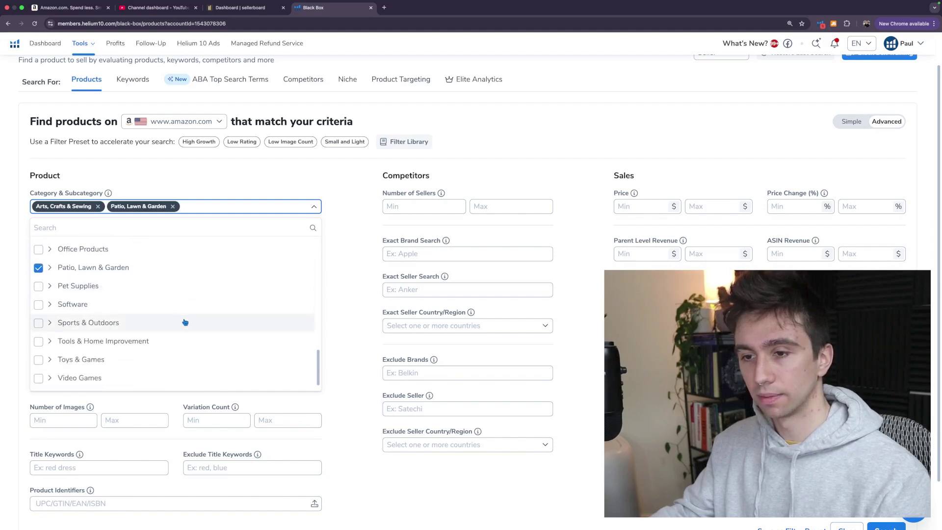
click(38, 331)
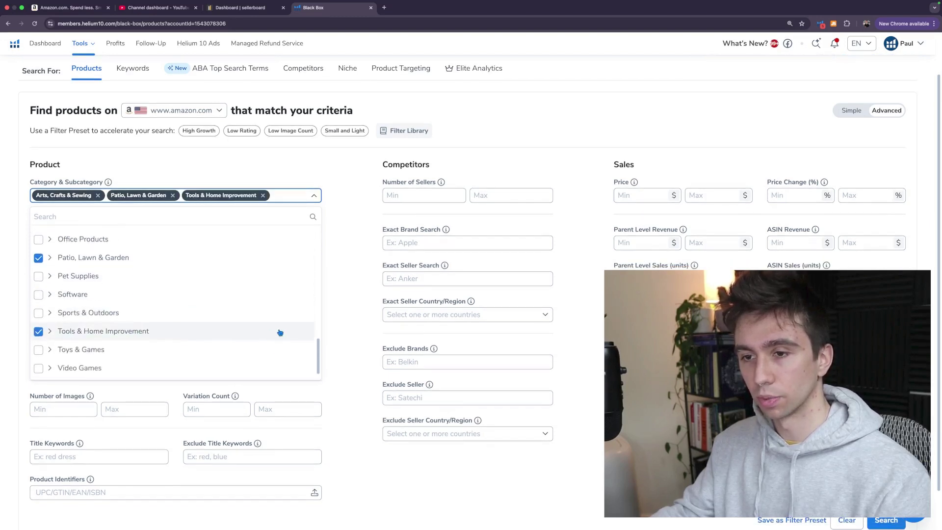
scroll(279, 332, up, 2)
scroll(148, 324, down, 3)
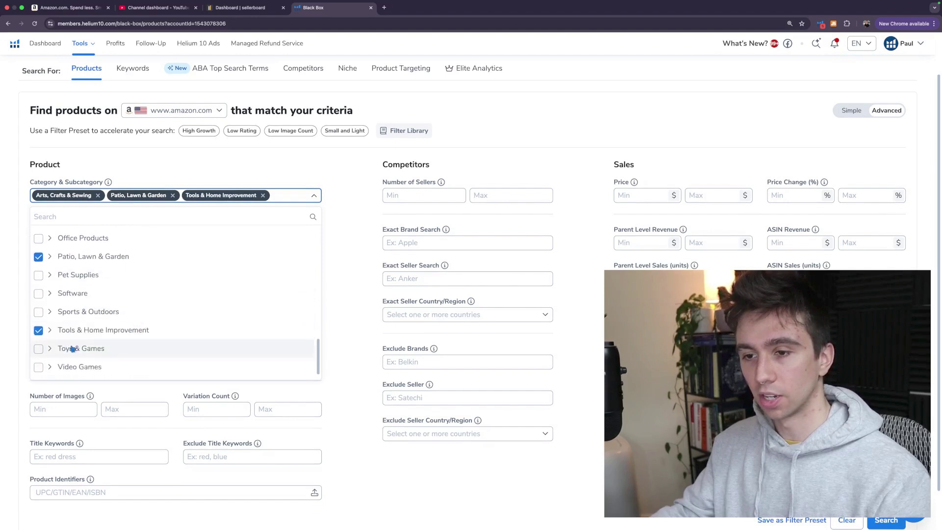
scroll(133, 329, up, 6)
scroll(163, 332, up, 5)
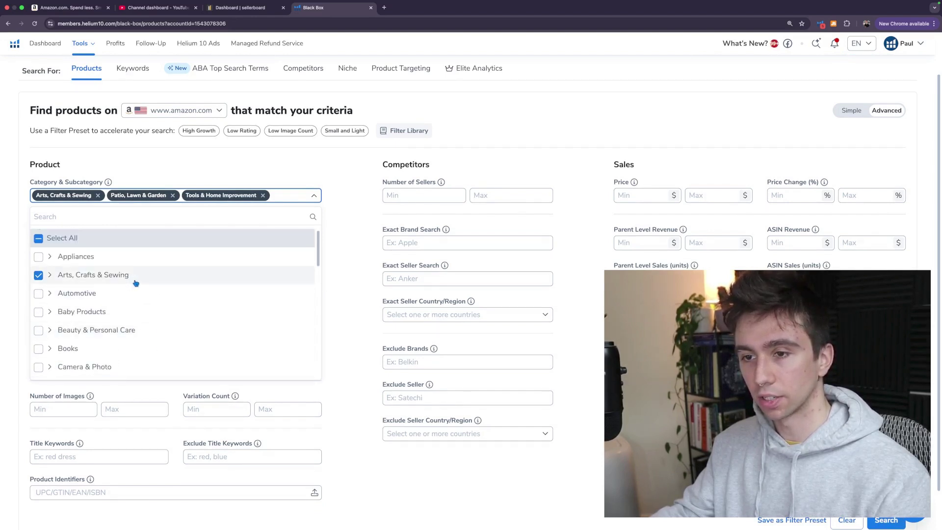
click(355, 279)
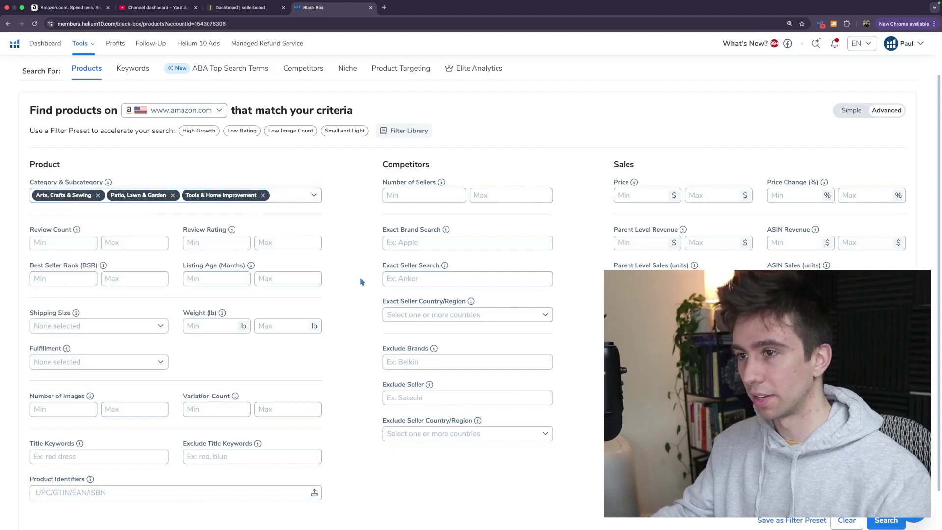
- Set the review count filter to a minimum of 40 and a maximum of 400
scroll(361, 281, down, 2)
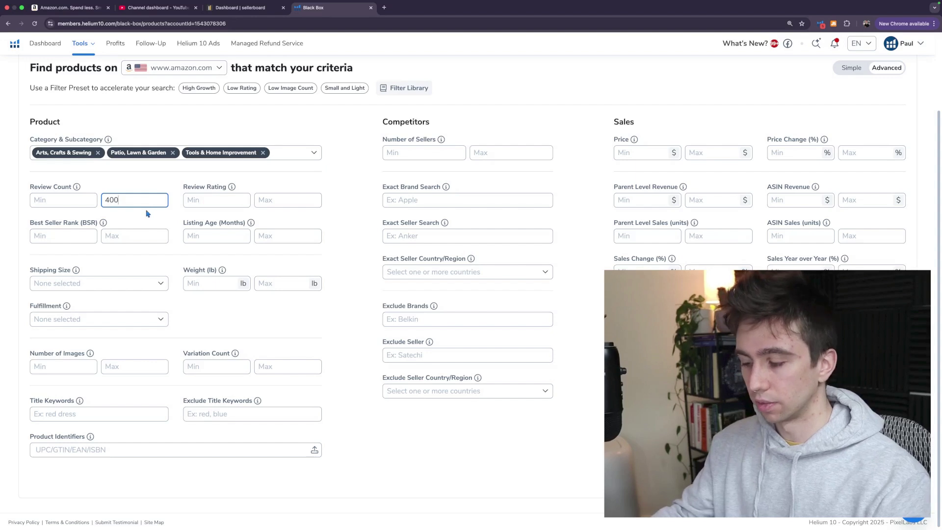
click(338, 228)
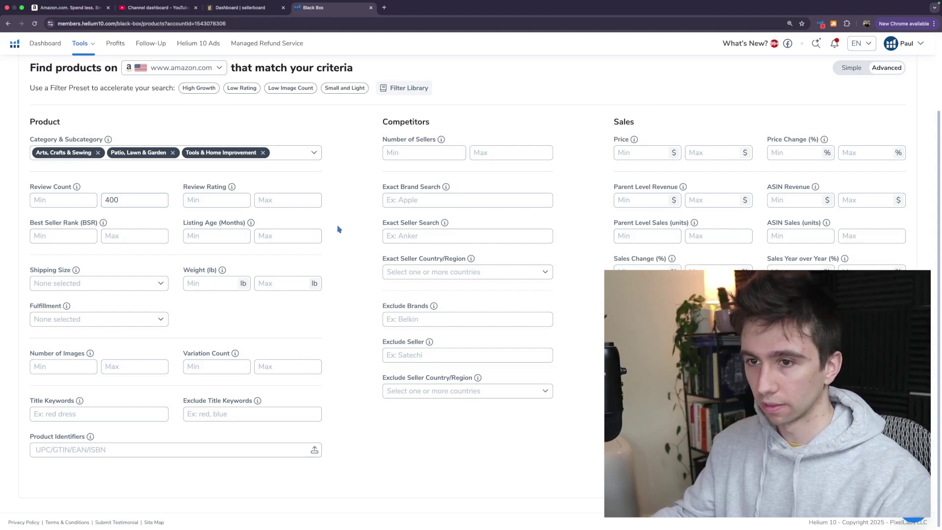
click(58, 201)
text(40)
click(166, 194)
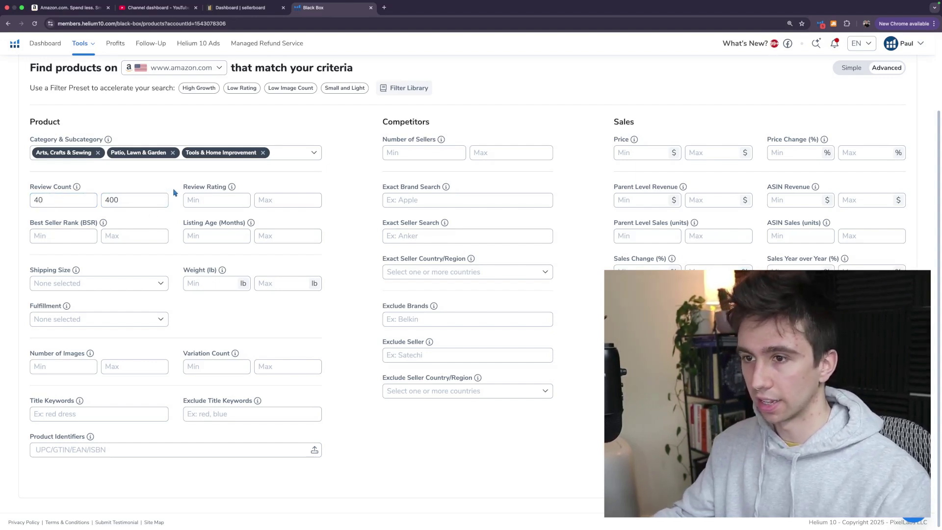
- Set the price filter to a range of $25 to $40
click(647, 155)
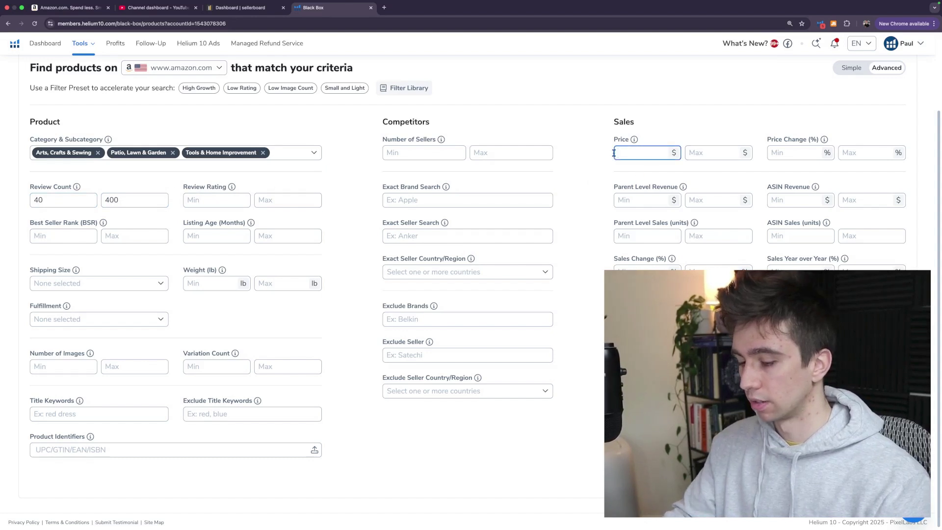
text(25)
click(720, 155)
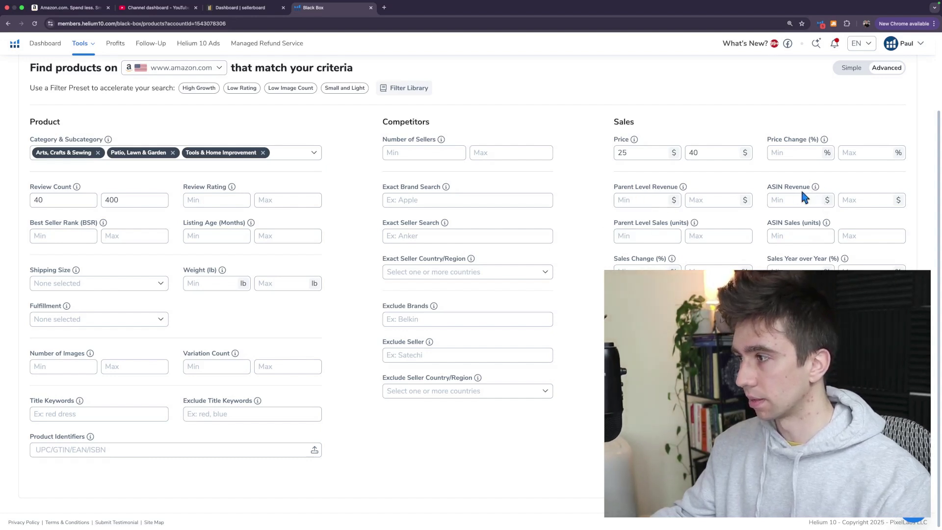
- Set the ASIN revenue filter to a minimum of $18000 and a maximum of $42000
mouse_move(816, 188)
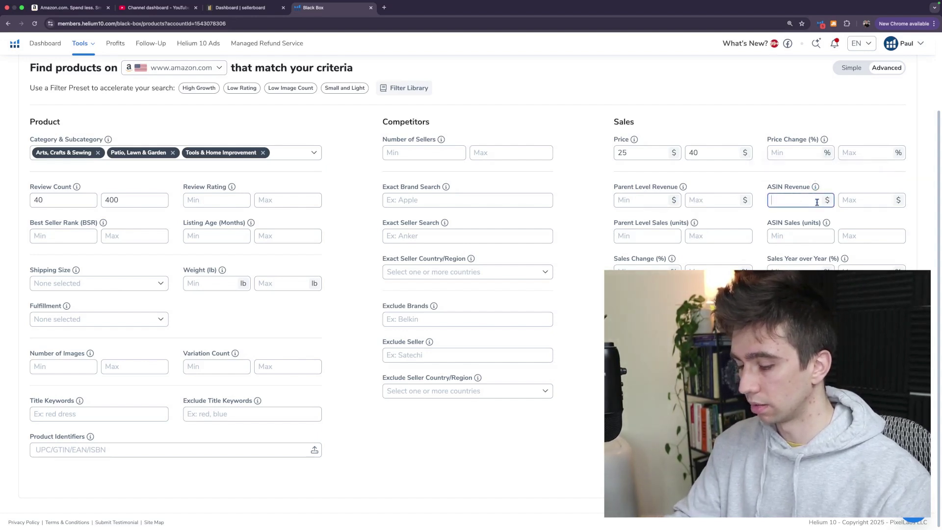
text(1)
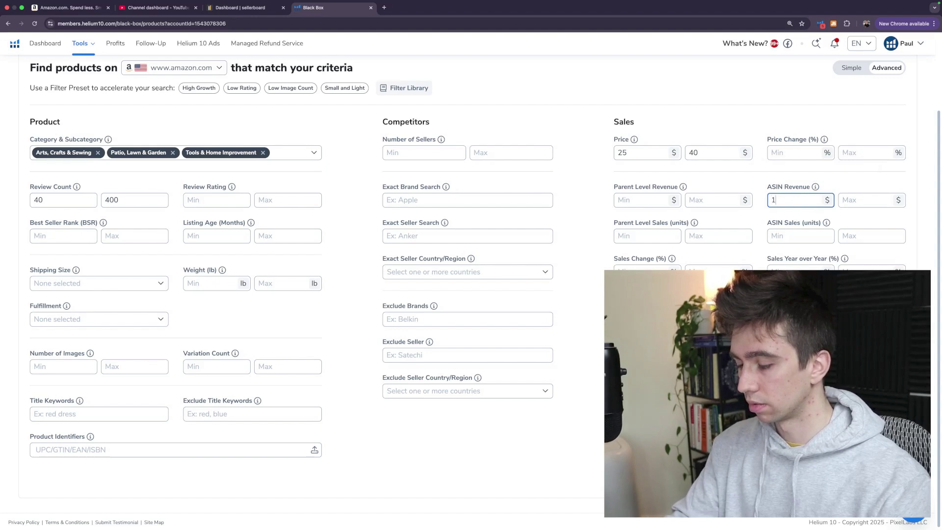
text(8000)
key(Tab)
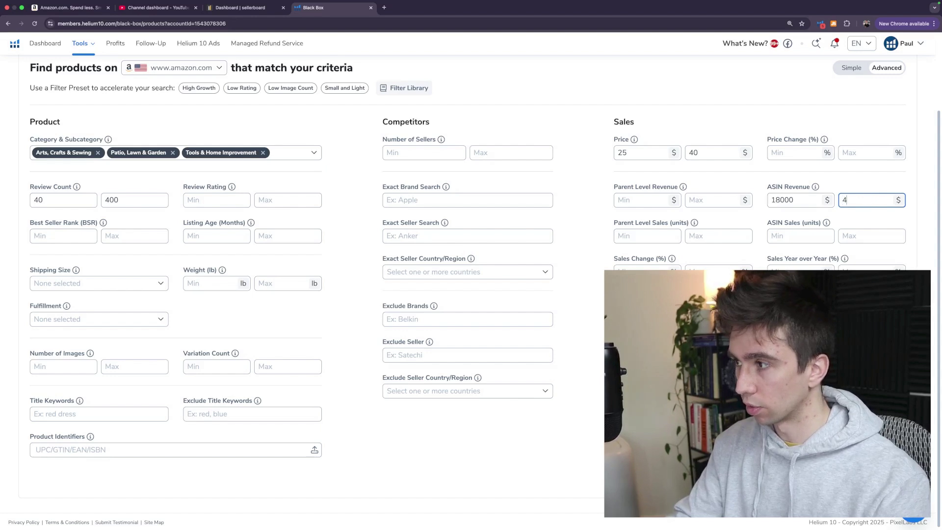
text(42000)
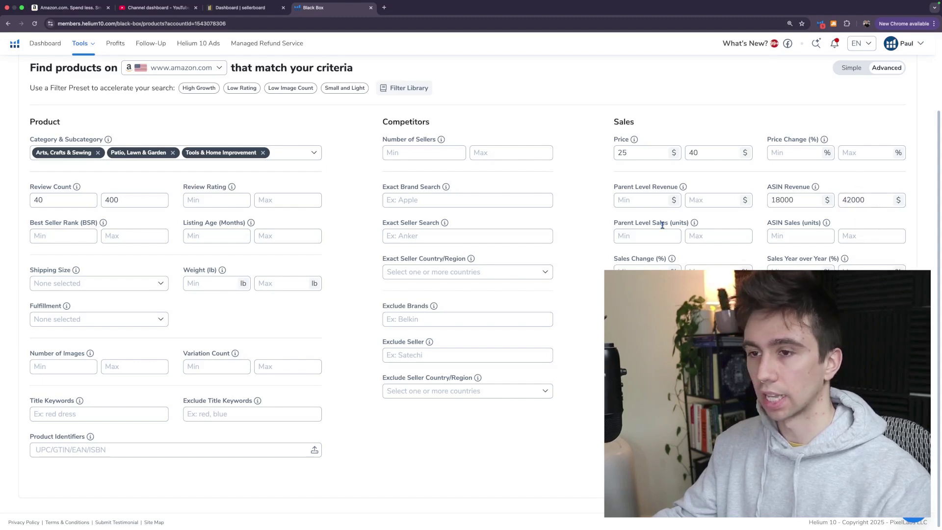
- Run the product search with the entered filters and examine the first products in the results
scroll(466, 240, down, 1)
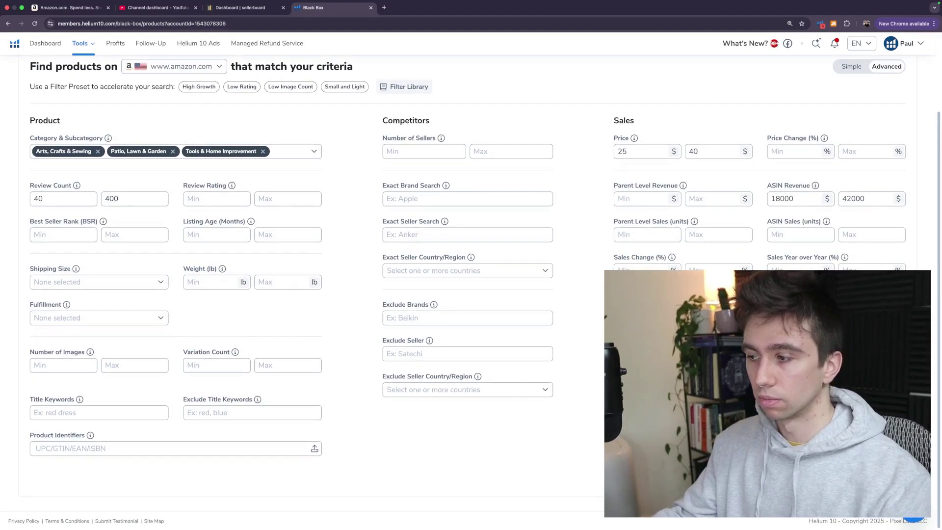
click(883, 476)
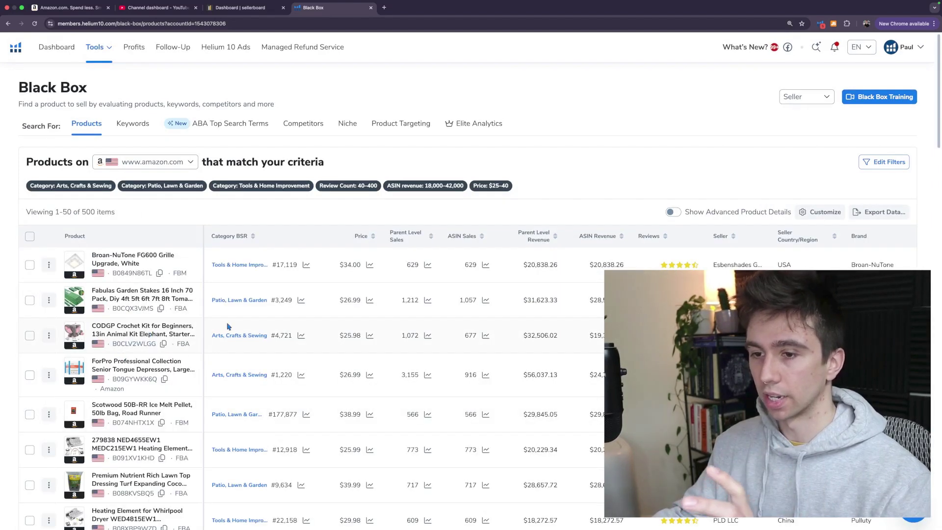
scroll(202, 325, up, 5)
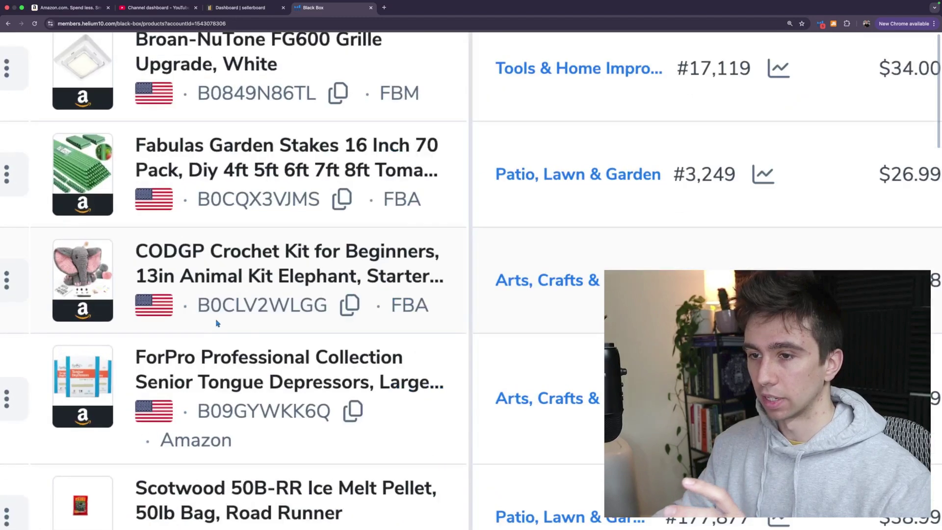
scroll(331, 305, up, 2)
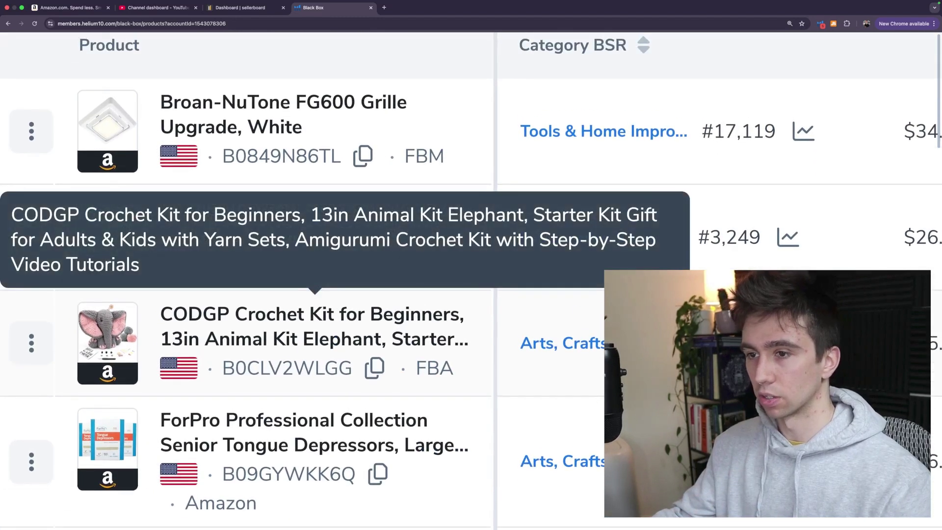
scroll(502, 340, up, 1)
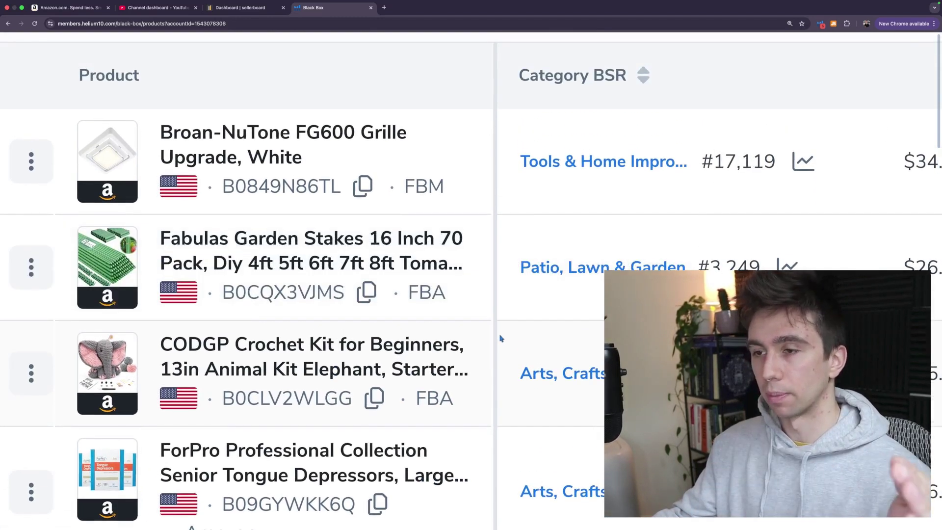
- Browse the filtered product results, zoom the page out, and open the Amazon listing for the ForPro Senior Tongue Depressors
scroll(501, 338, left, 5)
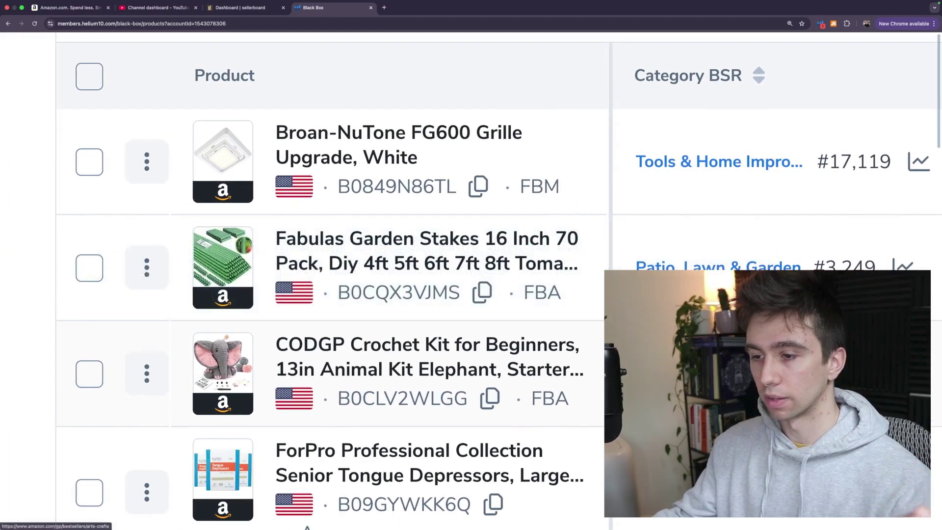
scroll(686, 373, down, 3)
scroll(716, 275, up, 2)
scroll(716, 274, down, 4)
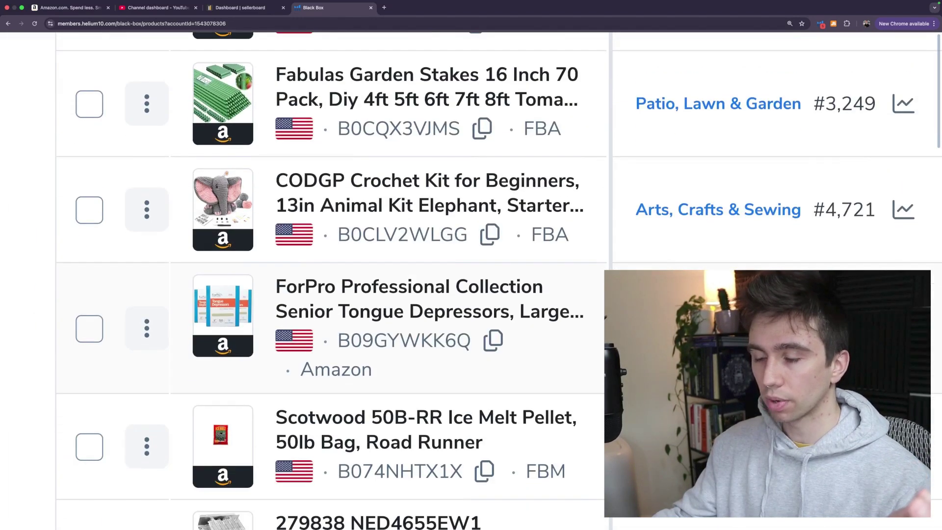
scroll(334, 280, down, 1)
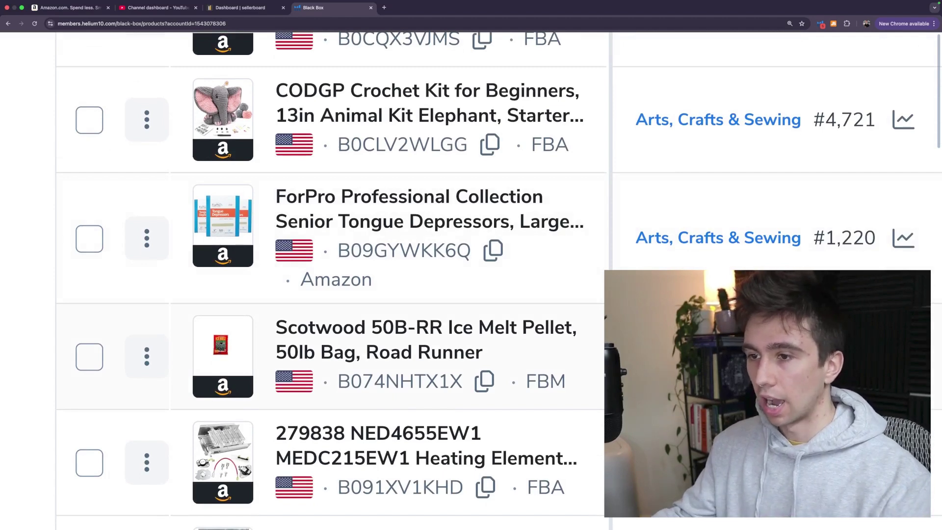
key(super+minus)
key(super+minus)
key(super+minus)
key(super+minus)
key(super+minus)
key(super+minus)
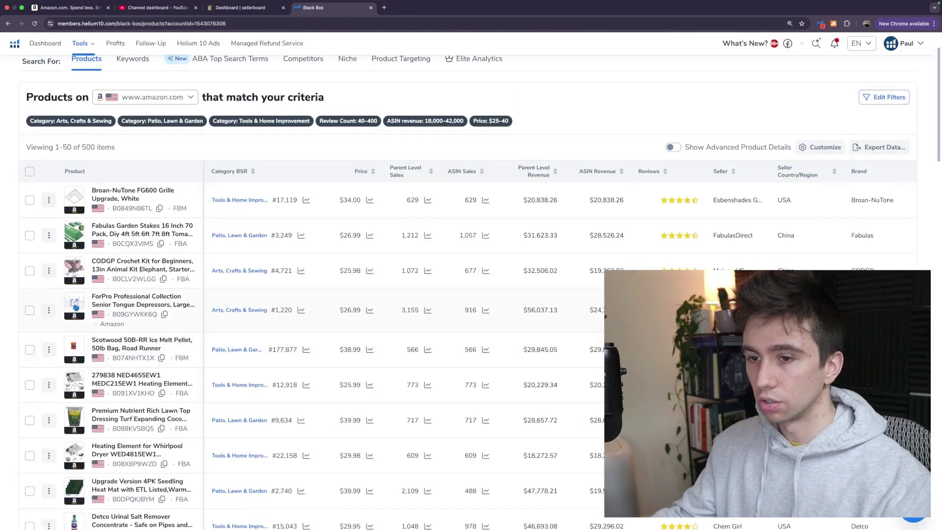
click(75, 304)
click(413, 10)
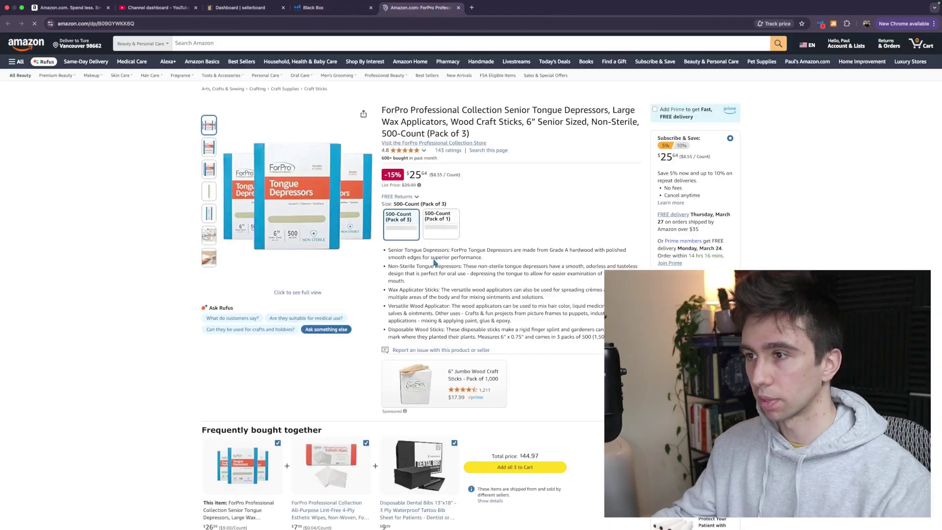
- Search Amazon for "pul" in a separate tab and examine the first results and the keyword niche summary
click(167, 49)
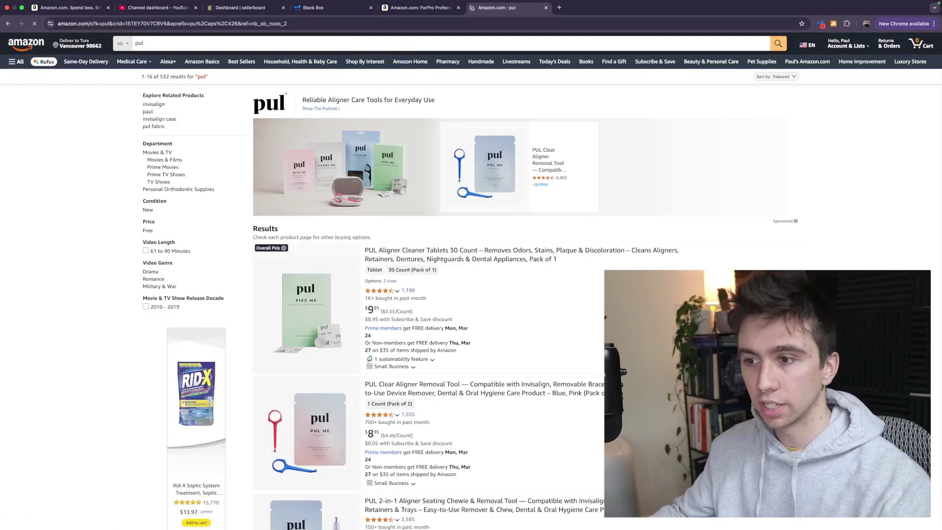
scroll(471, 279, down, 8)
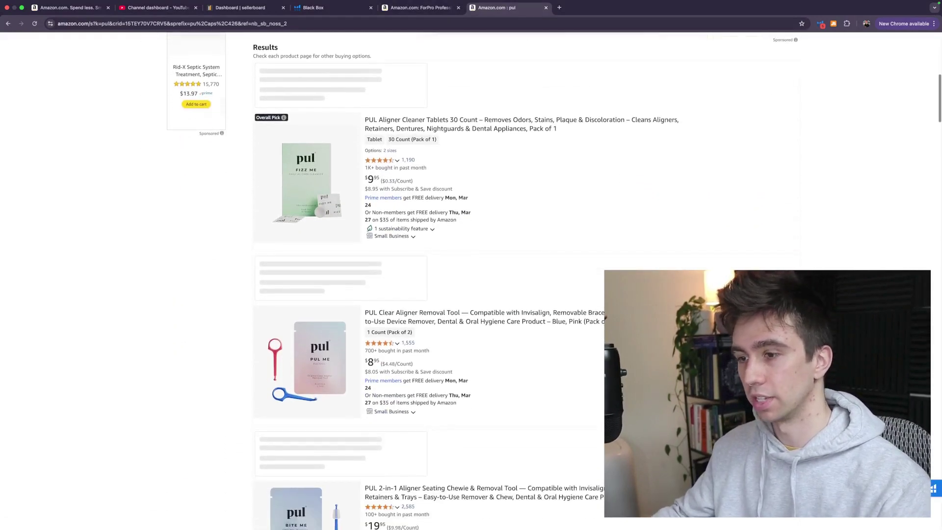
scroll(471, 279, down, 2)
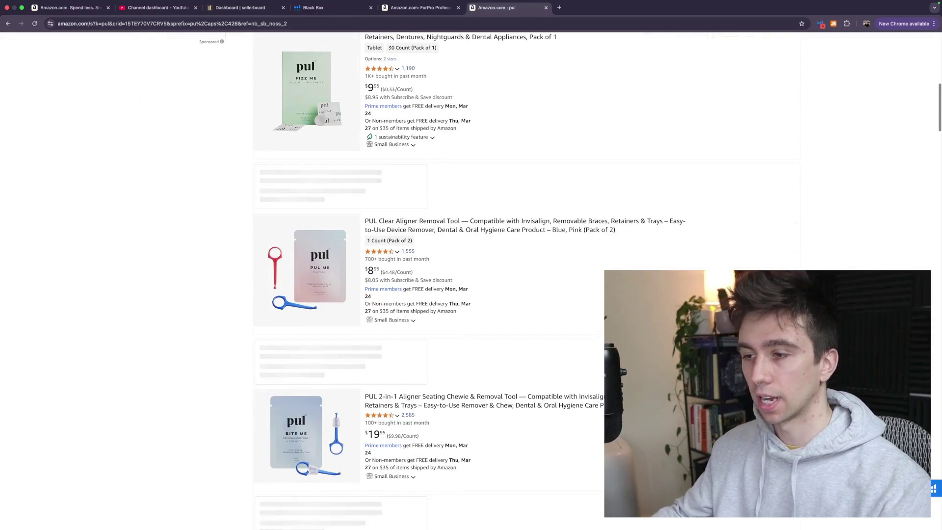
scroll(471, 280, down, 2)
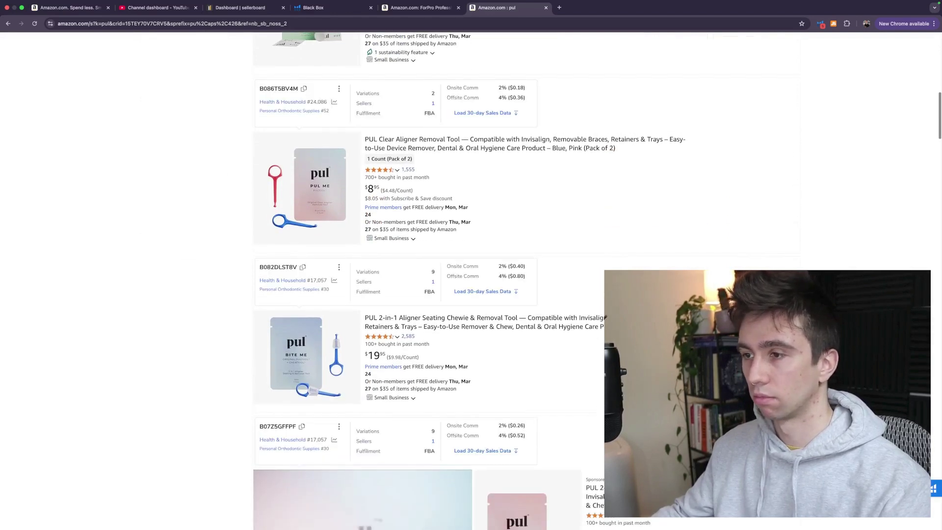
scroll(471, 279, up, 3)
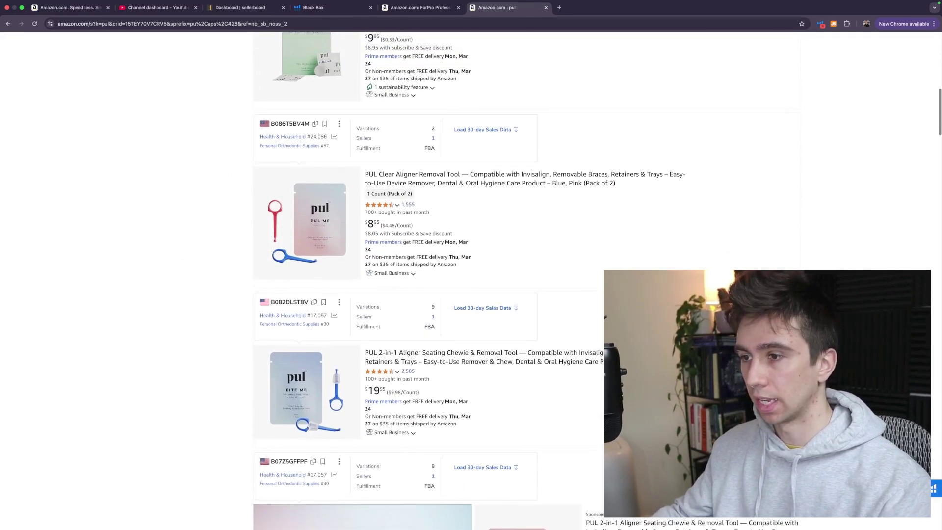
scroll(471, 280, up, 3)
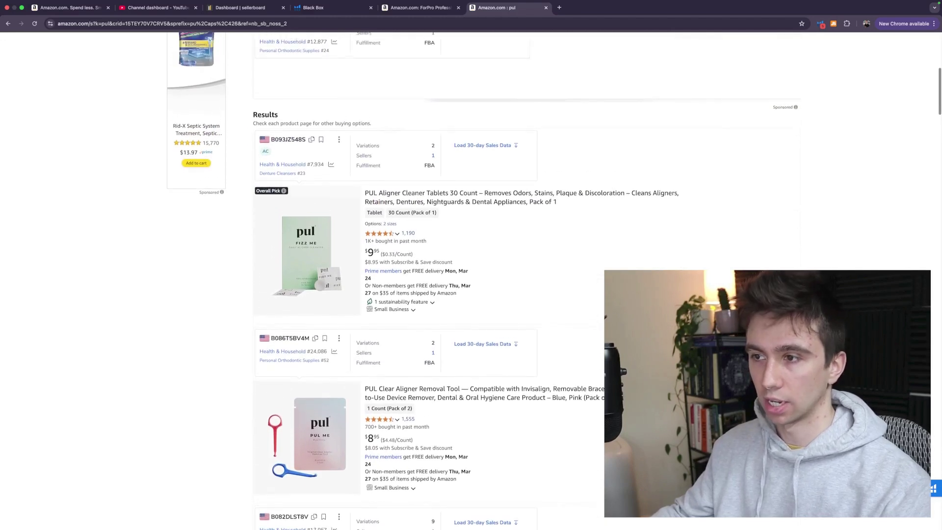
scroll(471, 280, up, 2)
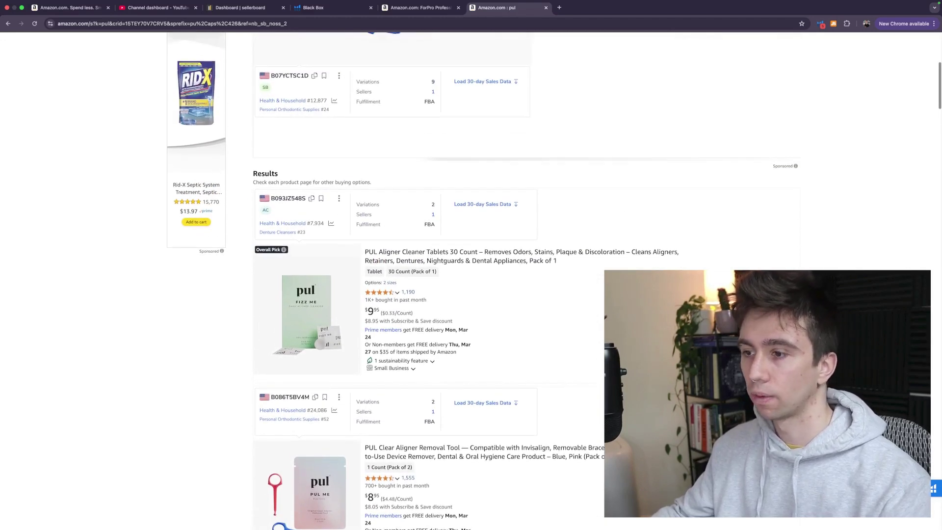
scroll(471, 280, up, 1)
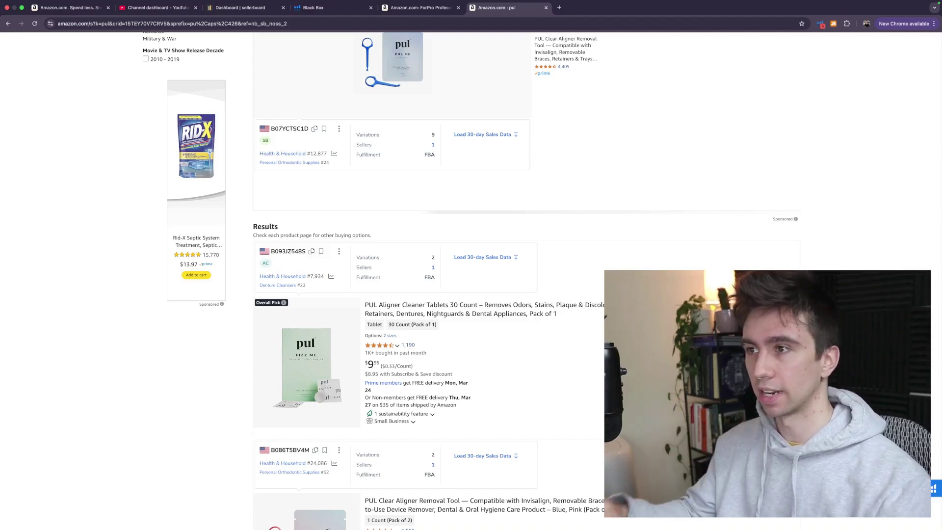
scroll(471, 280, up, 5)
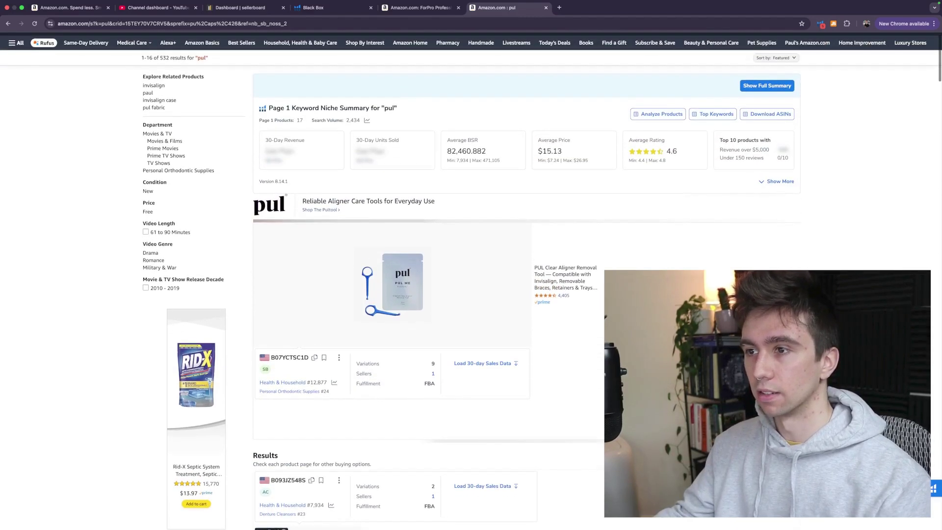
- Compare the product types, prices and review counts of the PUL aligner and dental listings throughout the search results
scroll(477, 229, down, 7)
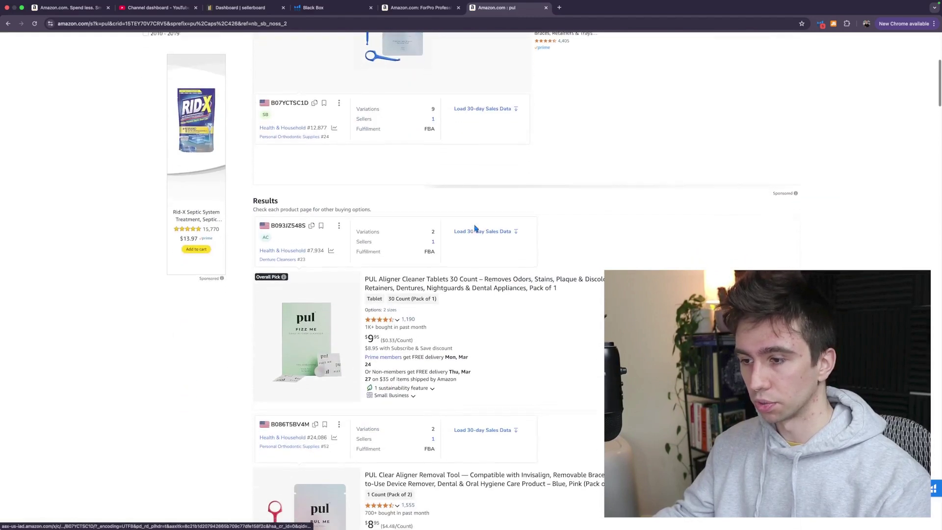
scroll(368, 246, down, 5)
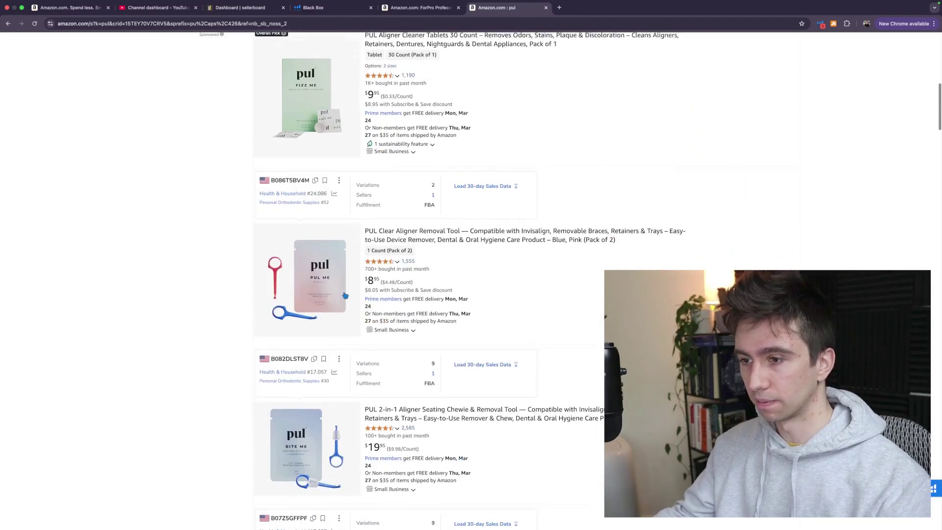
scroll(310, 342, down, 1)
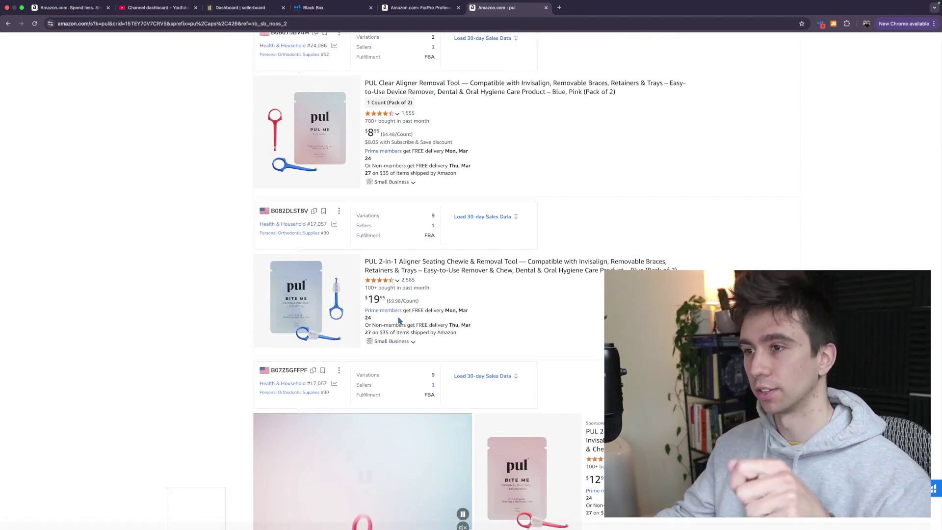
scroll(446, 202, up, 2)
scroll(446, 202, up, 2)
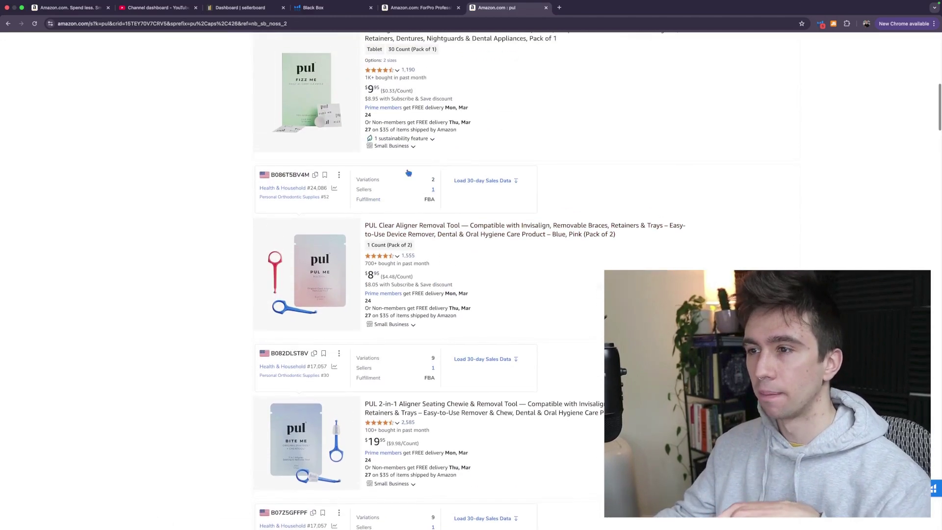
scroll(446, 203, down, 3)
scroll(563, 243, down, 5)
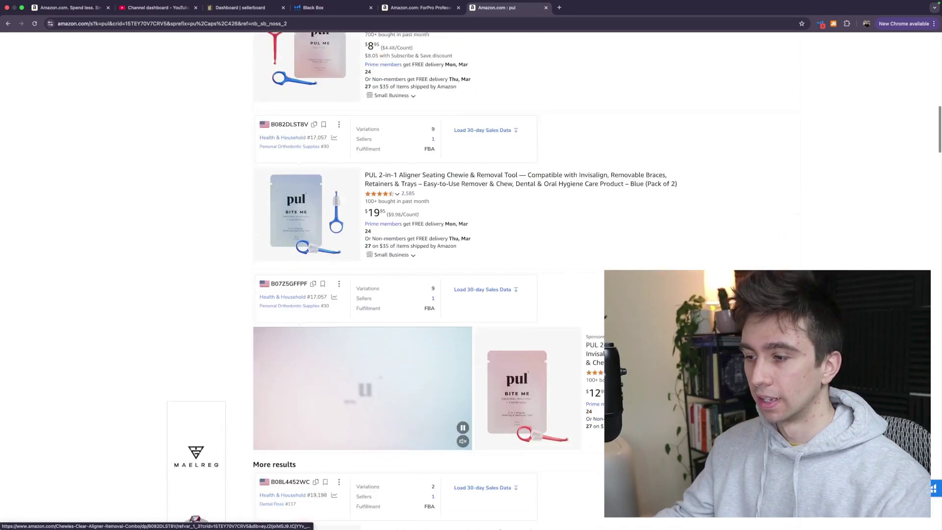
scroll(568, 236, down, 2)
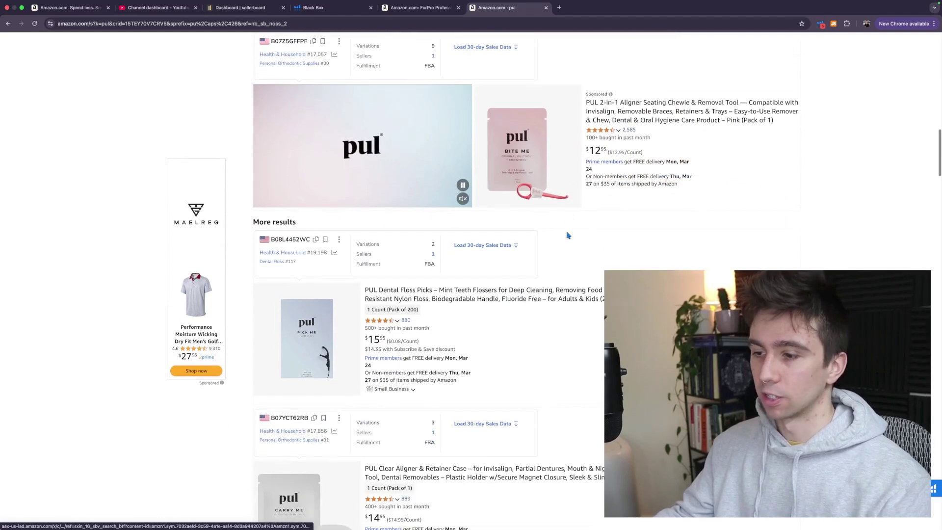
scroll(408, 349, down, 1)
scroll(408, 349, down, 2)
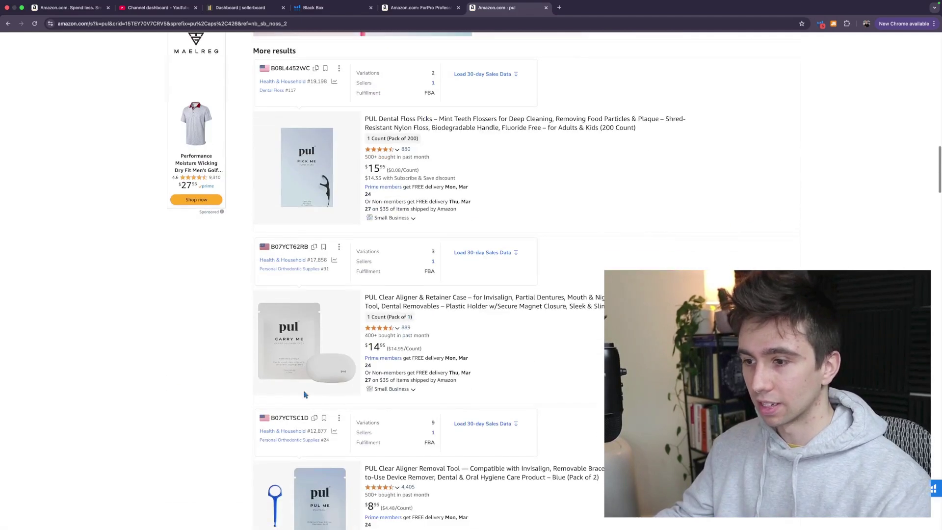
scroll(342, 387, down, 2)
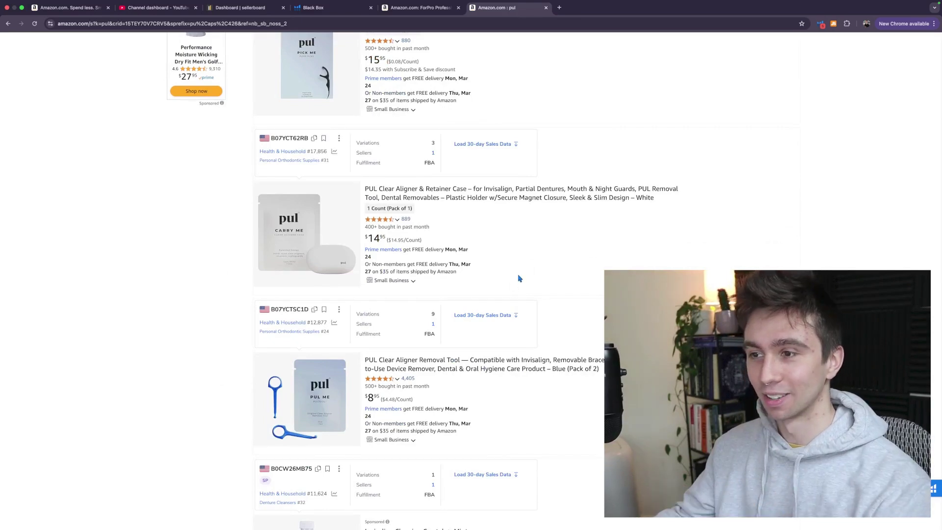
scroll(520, 279, down, 5)
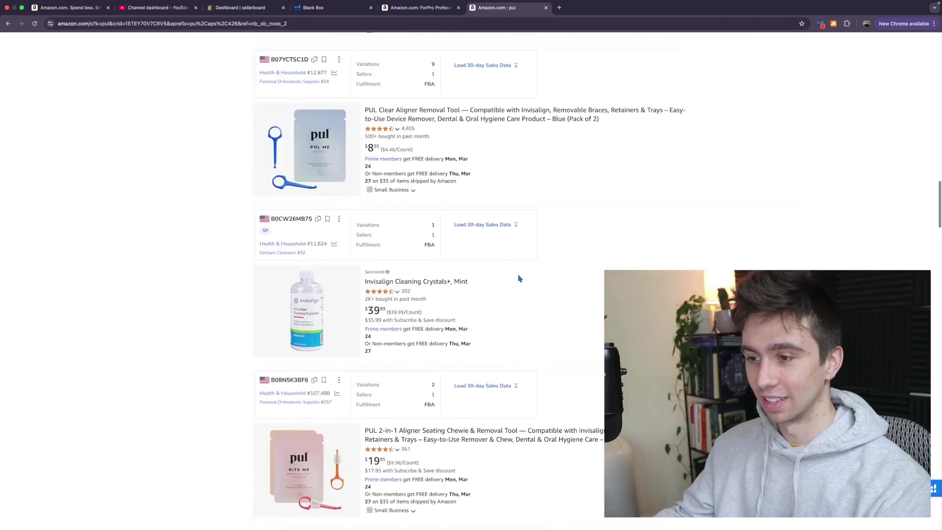
scroll(520, 279, up, 8)
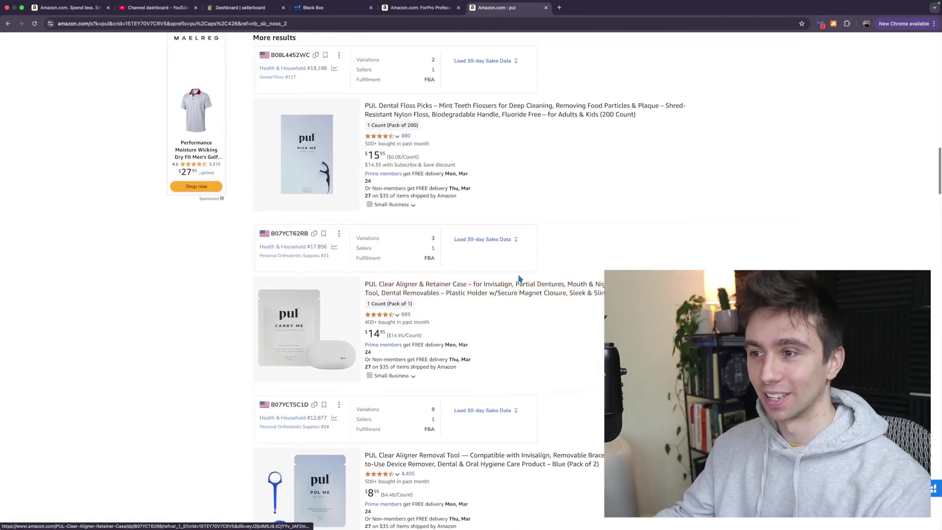
scroll(520, 279, up, 1)
scroll(520, 279, down, 10)
scroll(520, 278, up, 2)
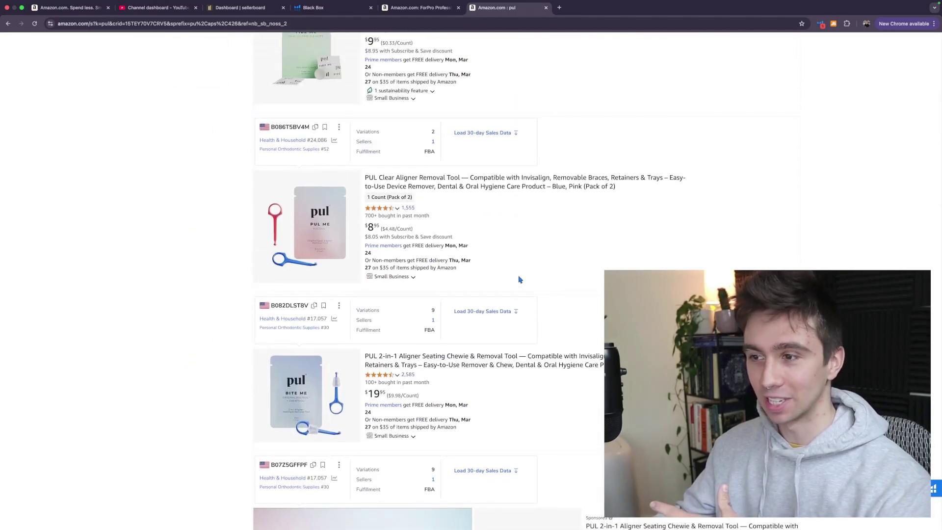
scroll(555, 290, up, 3)
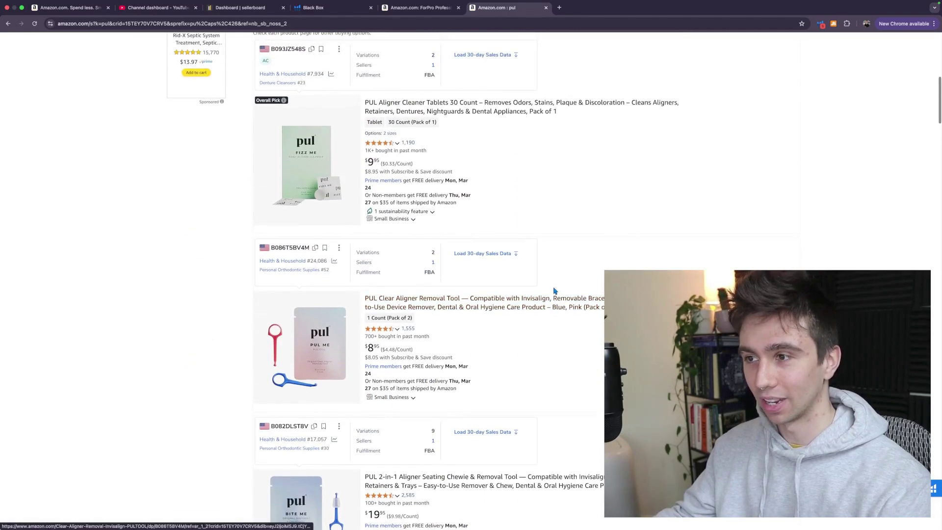
scroll(554, 291, down, 2)
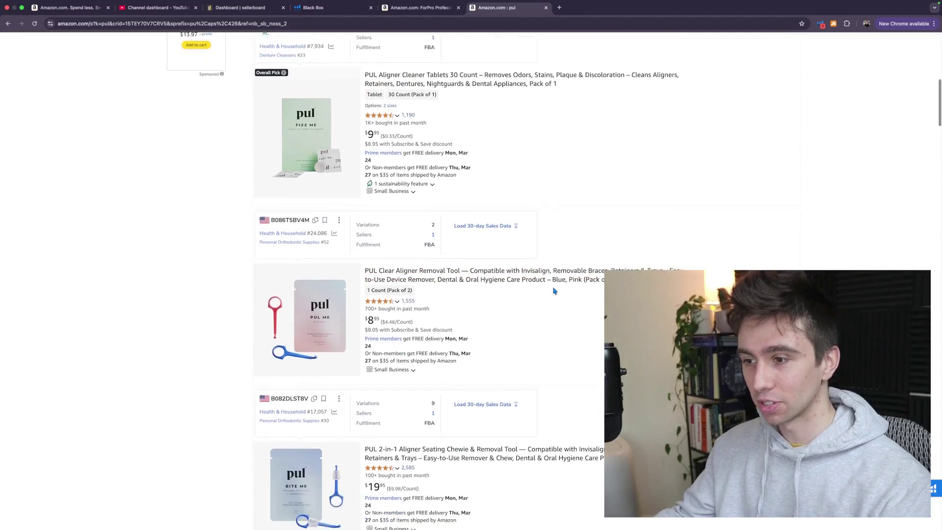
scroll(419, 304, down, 3)
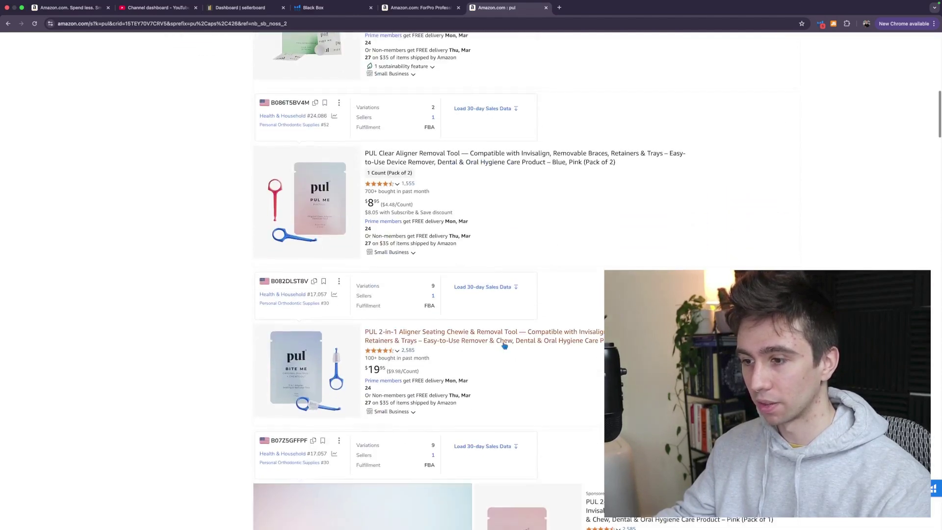
- Analyze the "pul" search results with Xray, examine the sales and revenue per product, and close the analysis
scroll(505, 345, up, 10)
scroll(664, 117, up, 1)
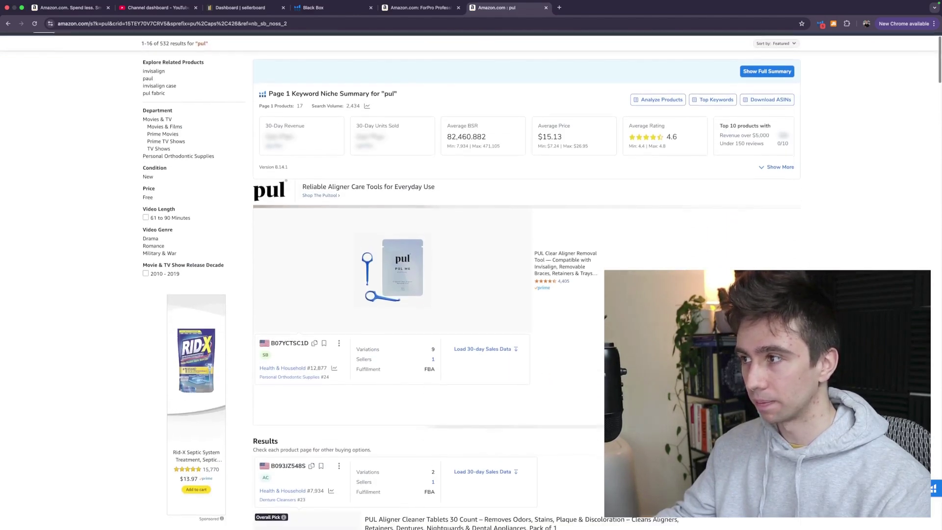
click(656, 100)
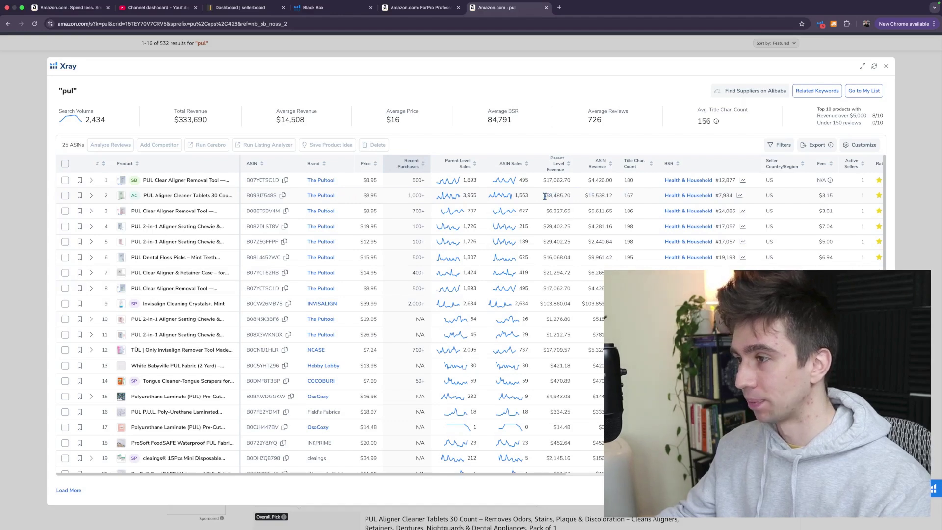
click(886, 66)
scroll(590, 383, down, 6)
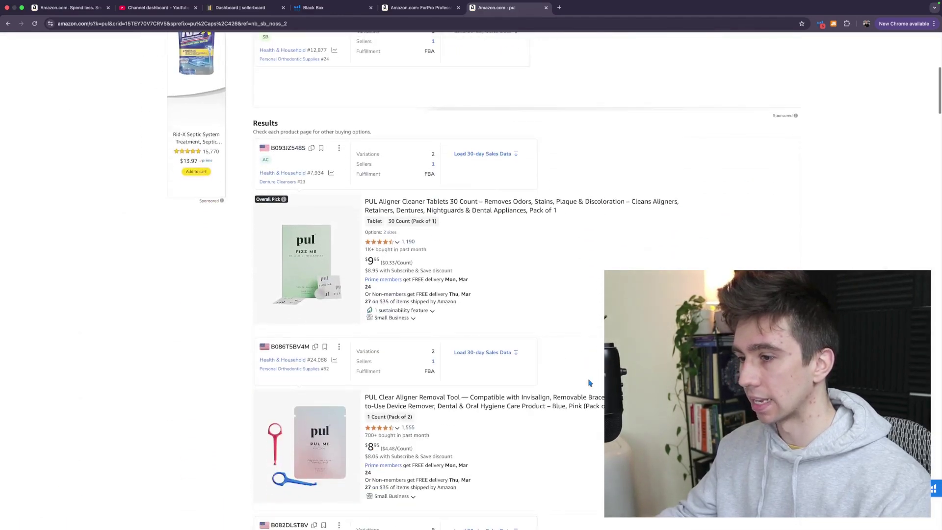
- Copy "Tongue Depressors" from the ForPro listing title, search Amazon for it, and examine the competing listings
click(415, 16)
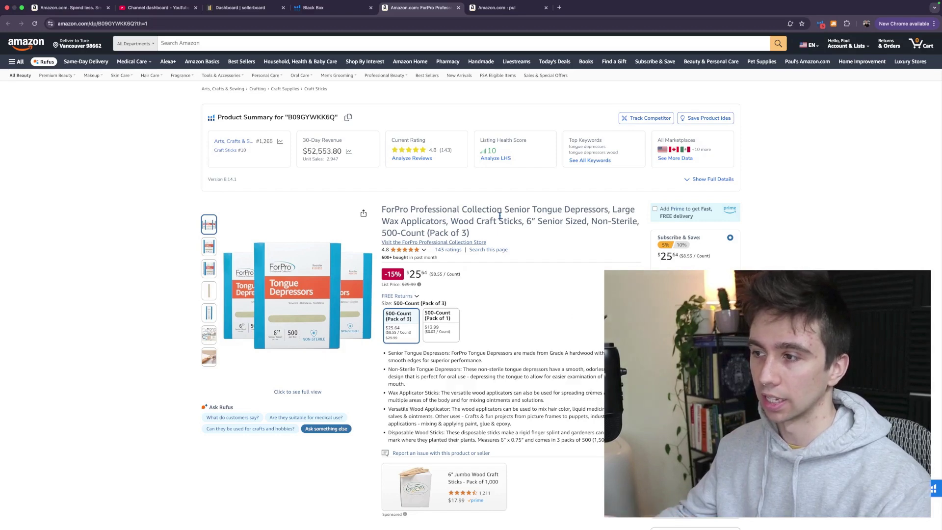
drag(533, 210, 606, 210)
key(super+c)
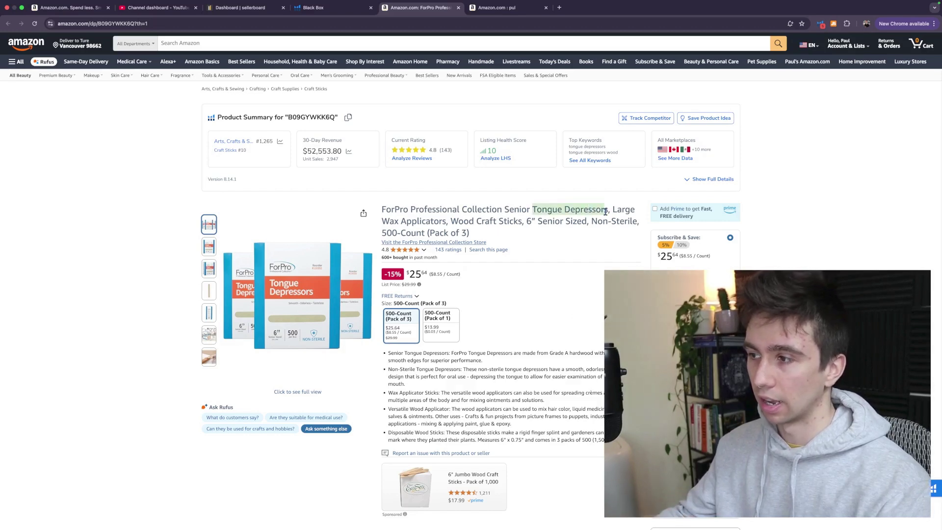
click(196, 44)
key(super+v)
key(Return)
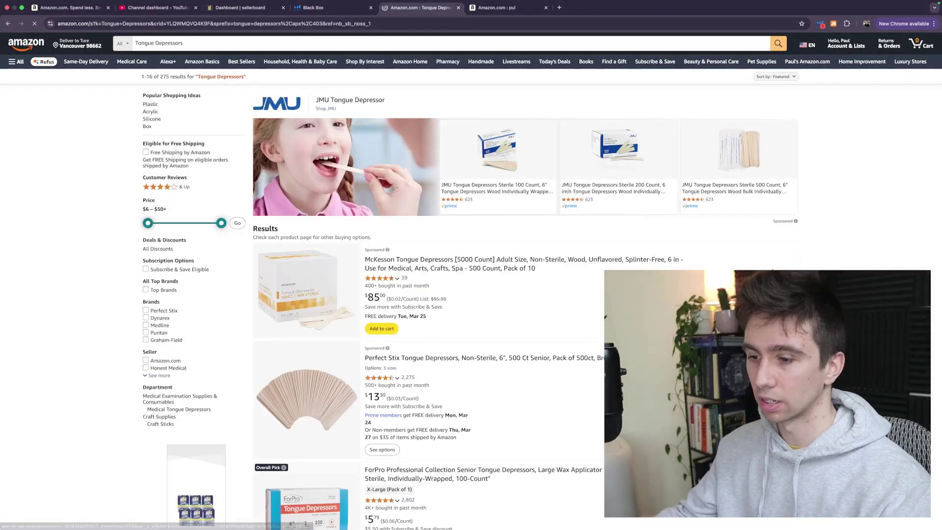
scroll(849, 197, down, 5)
scroll(425, 279, down, 7)
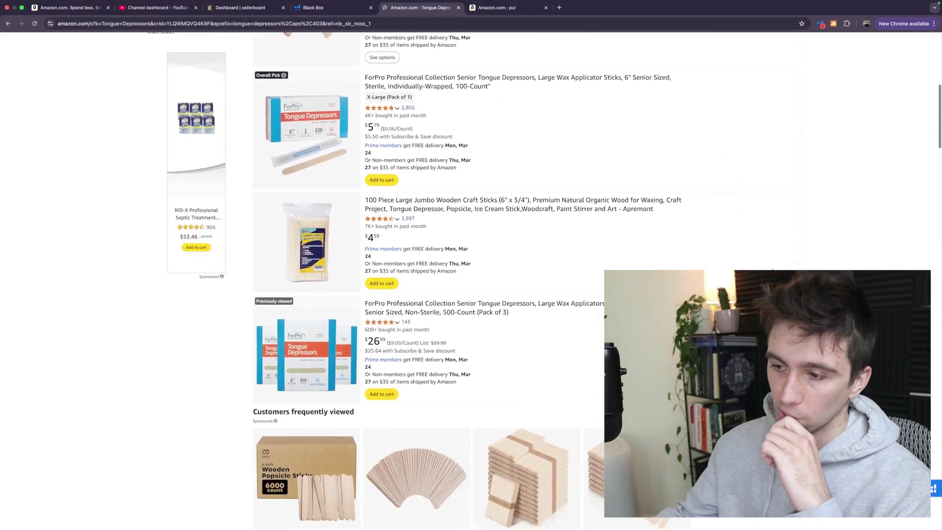
- Compare the brands, prices, review counts and monthly purchases of the tongue depressor listings throughout the search results
scroll(424, 279, down, 5)
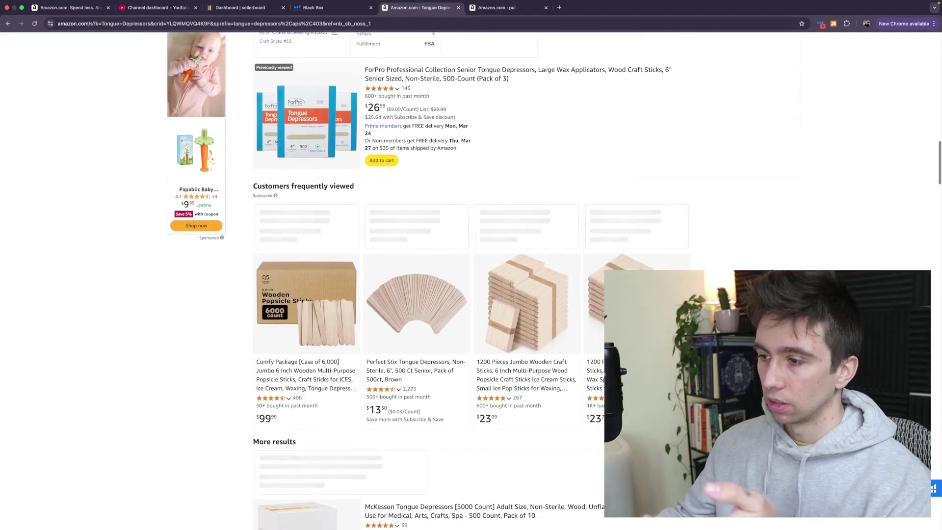
scroll(425, 280, down, 5)
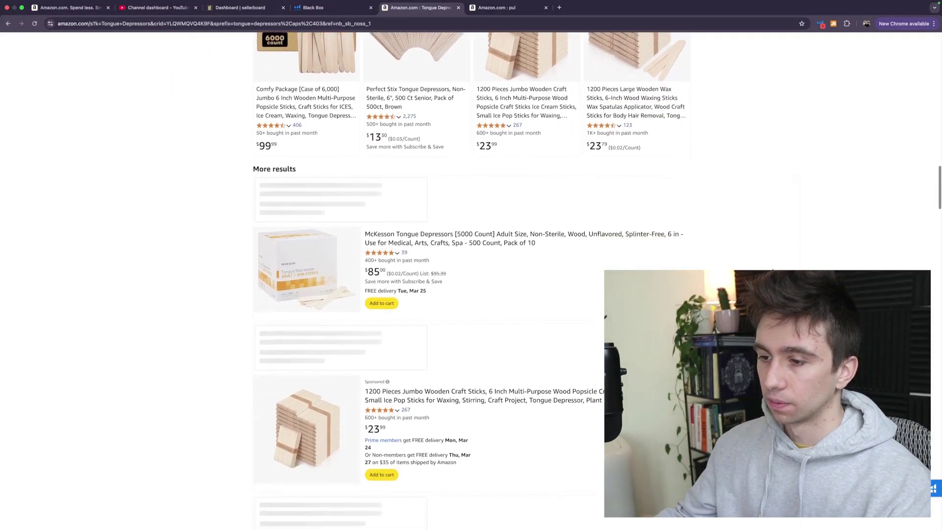
scroll(424, 280, down, 5)
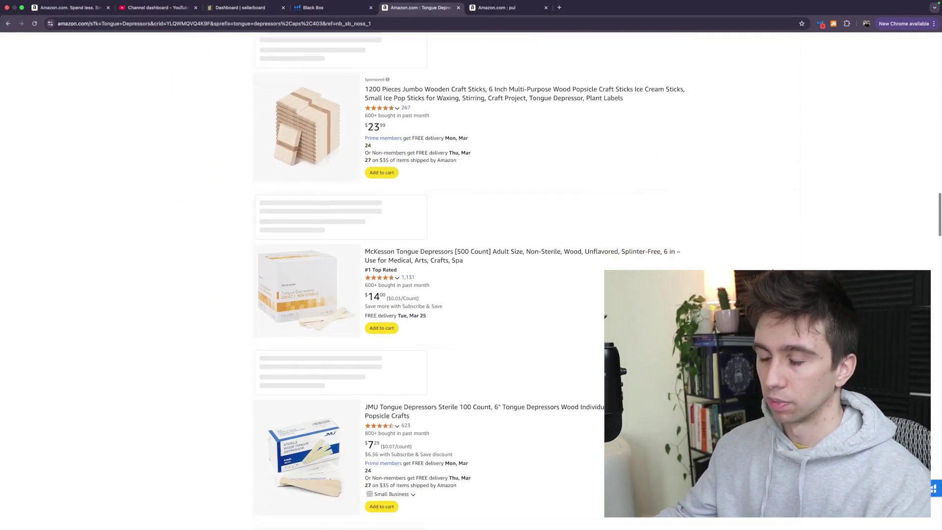
scroll(424, 279, down, 3)
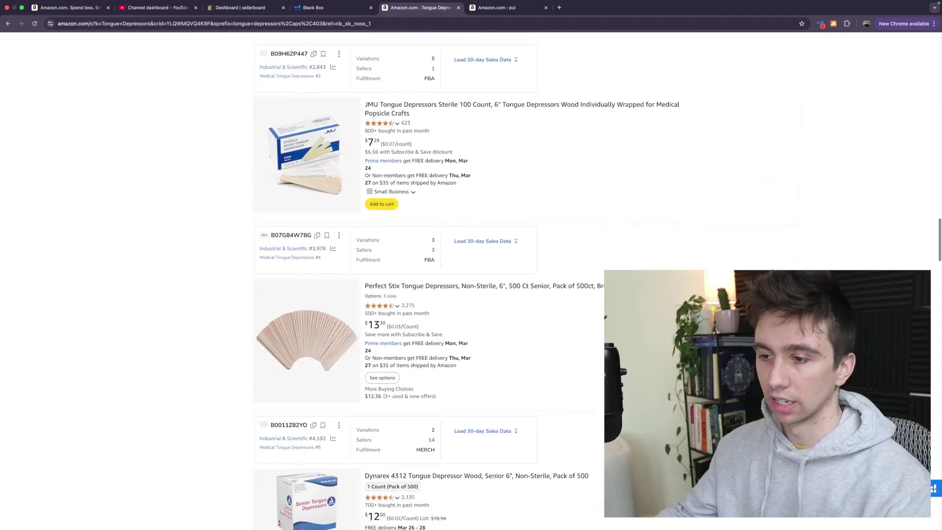
scroll(354, 324, up, 10)
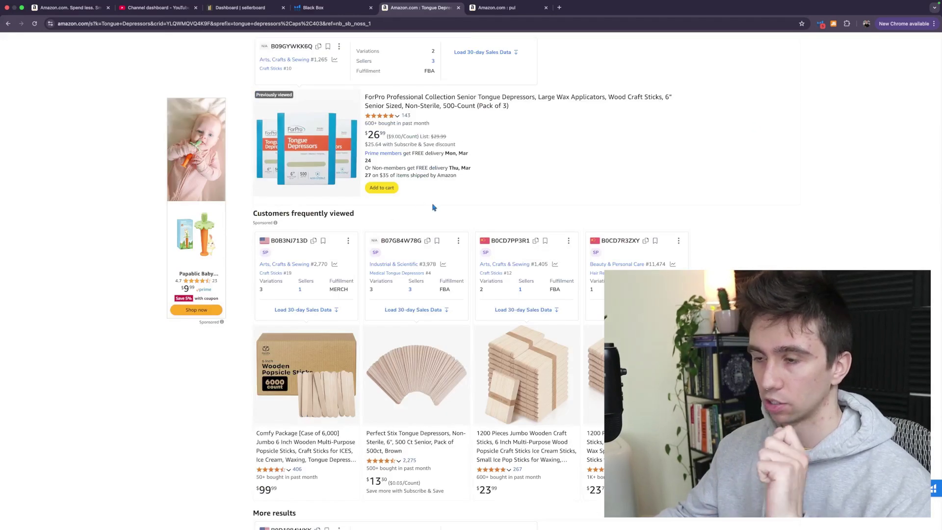
scroll(597, 267, up, 5)
scroll(597, 266, up, 8)
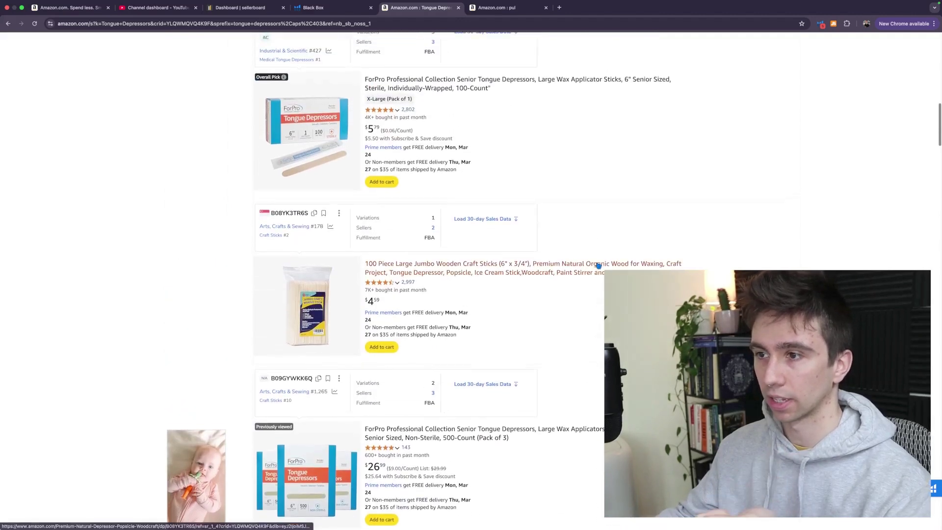
scroll(597, 266, up, 1)
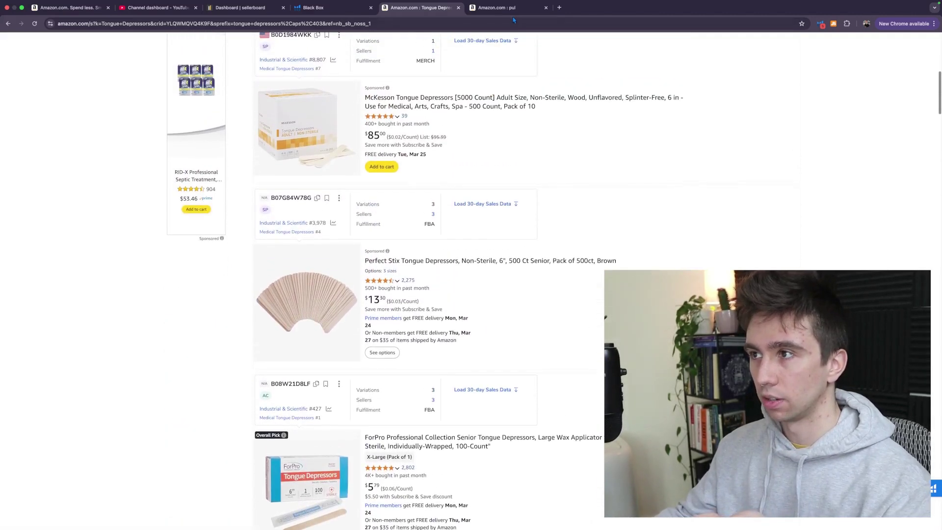
- Check the "pul" search results against the tongue depressor results, and examine the ForPro and 100-piece craft stick listings
click(514, 10)
scroll(291, 355, down, 3)
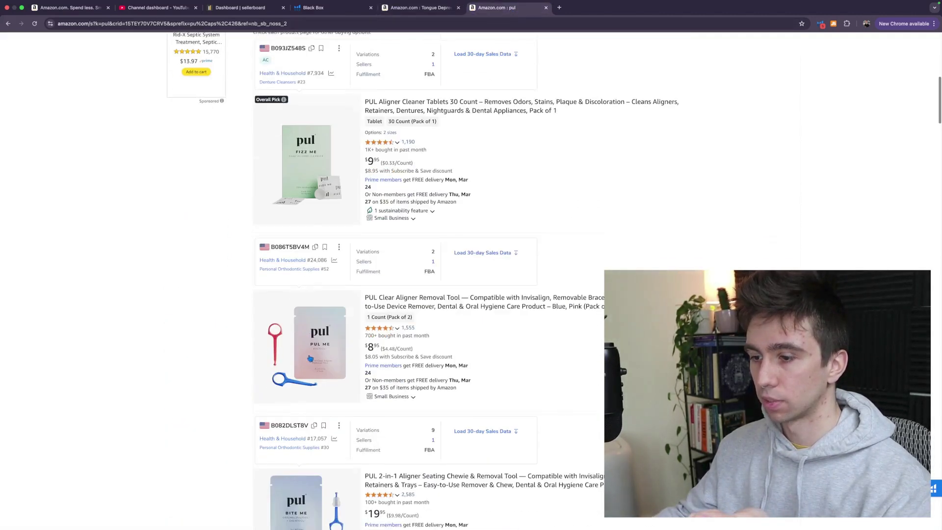
click(419, 8)
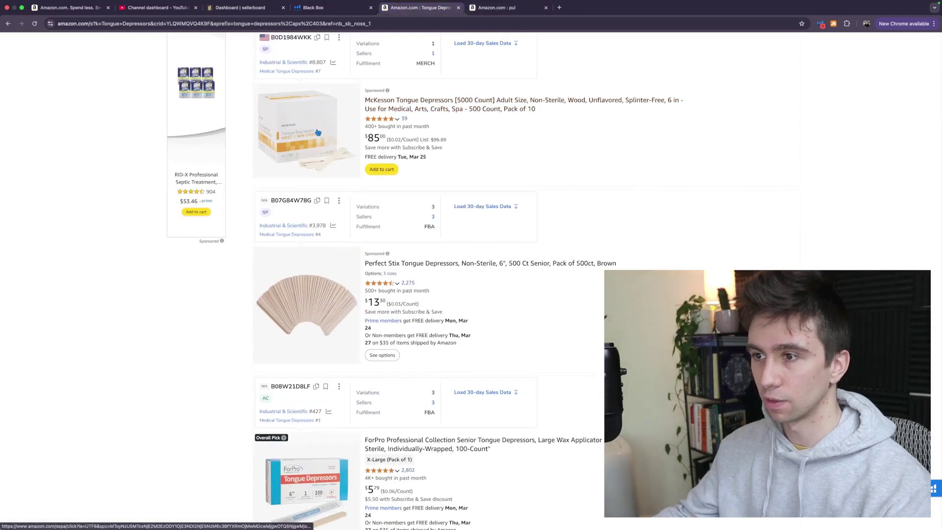
scroll(452, 259, down, 3)
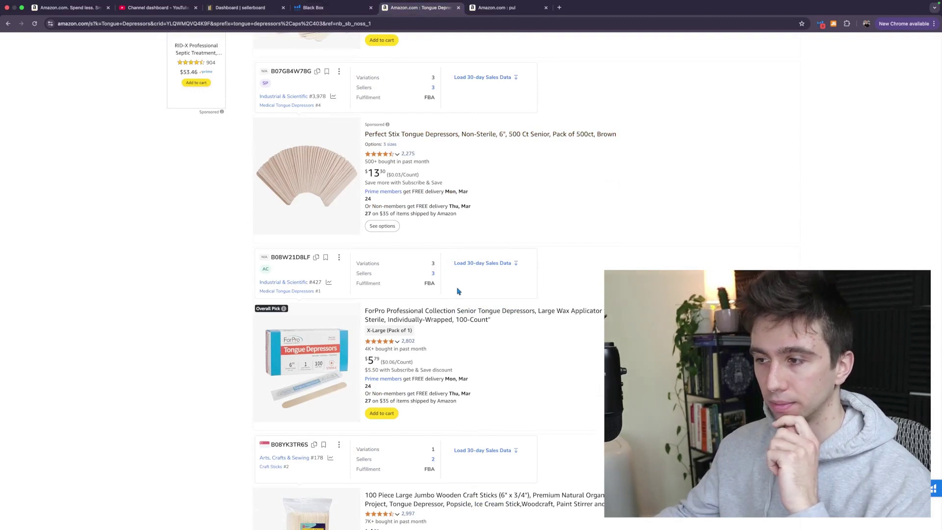
scroll(451, 376, down, 3)
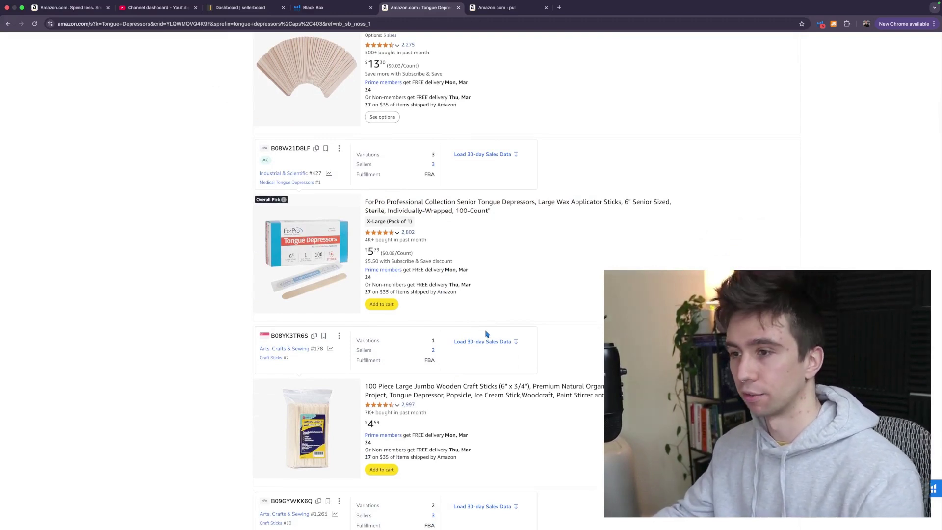
scroll(368, 285, up, 2)
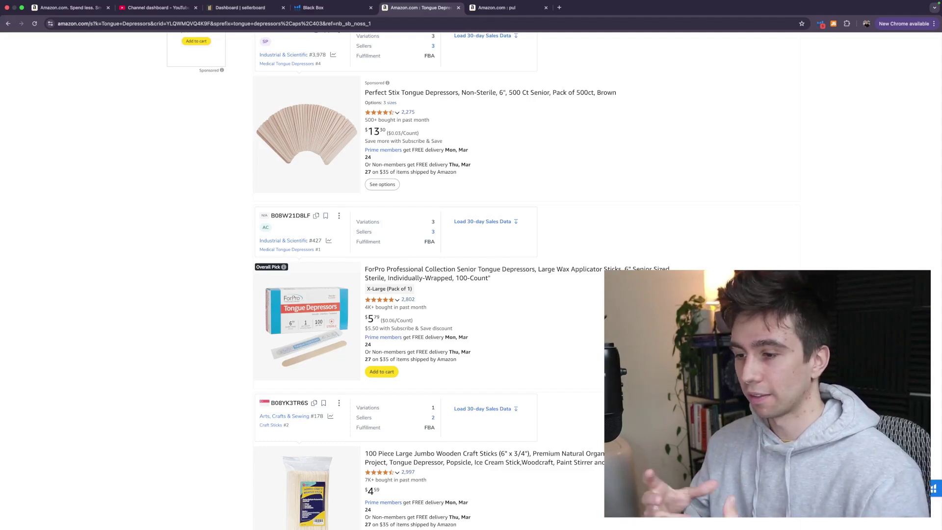
- Review the McKesson, Perfect Stix and ForPro tongue depressor listings at the start of the search results again
scroll(471, 280, up, 5)
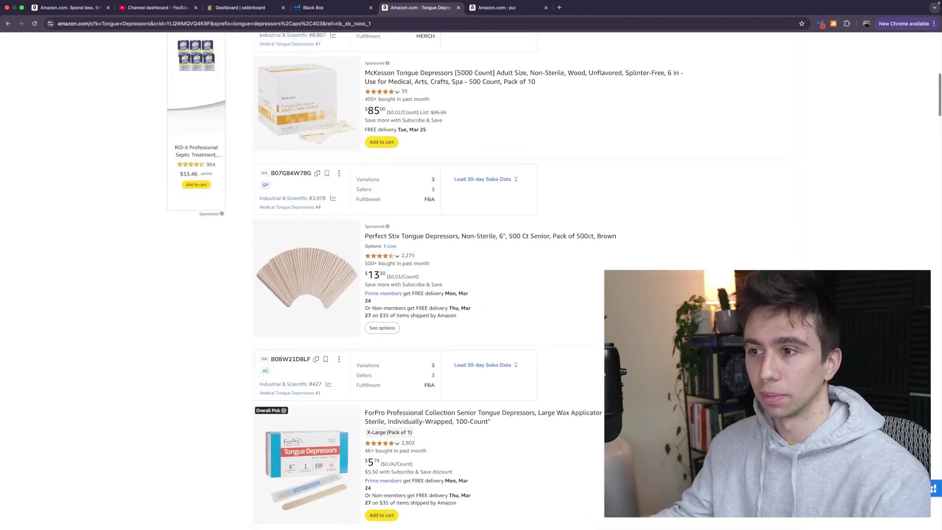
scroll(338, 63, up, 2)
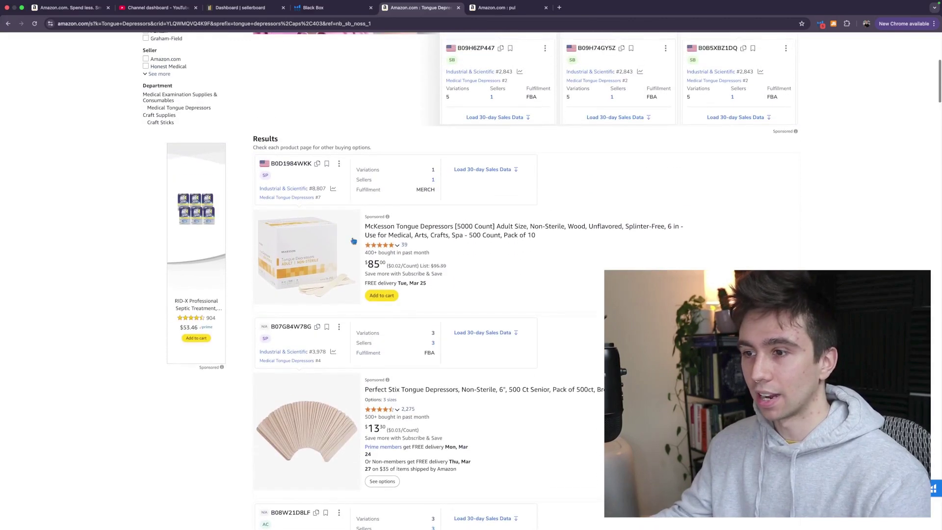
click(339, 8)
click(419, 9)
scroll(466, 202, down, 3)
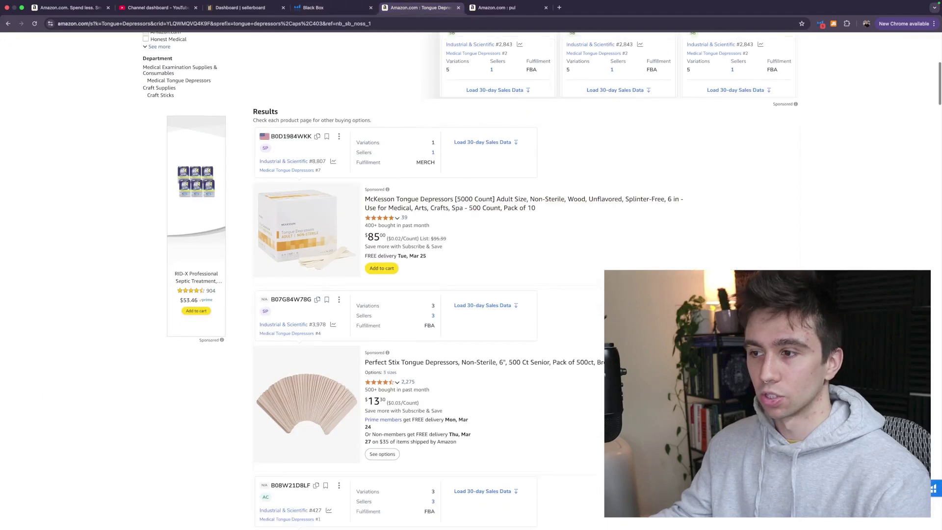
scroll(466, 280, down, 2)
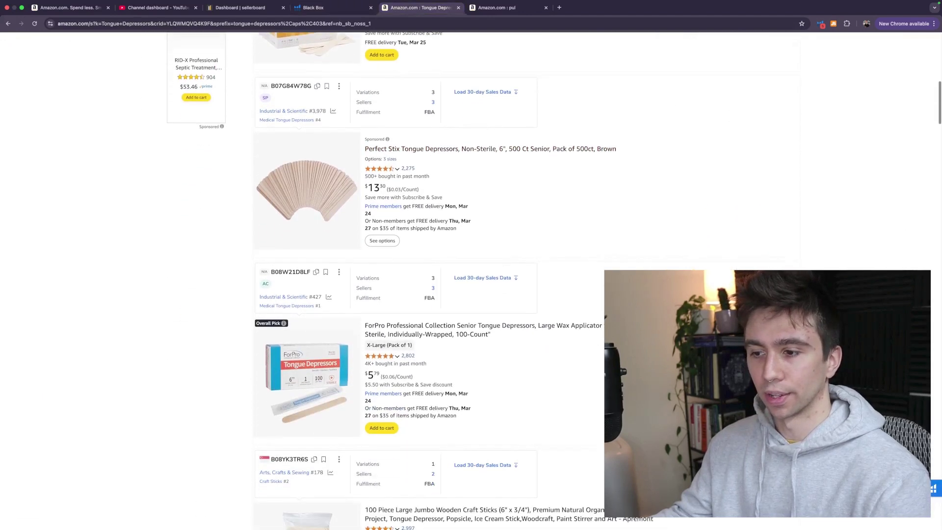
scroll(555, 281, down, 1)
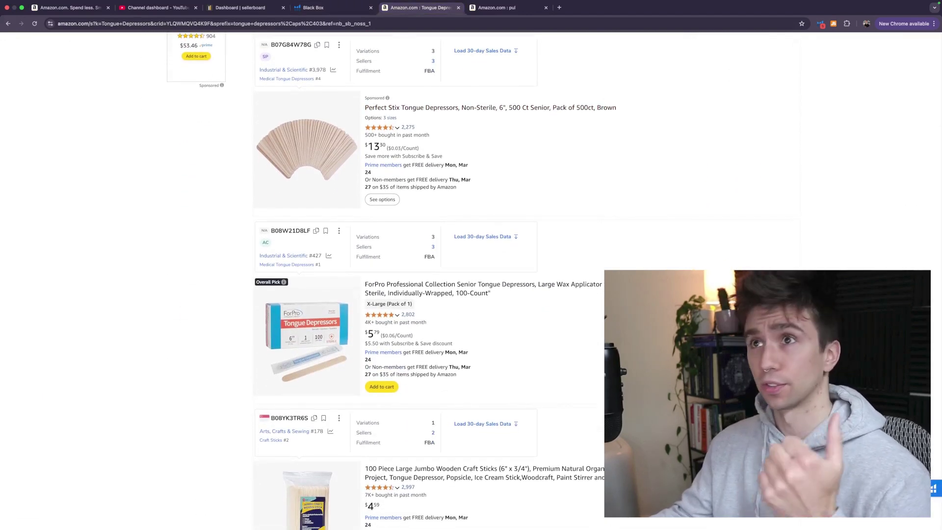
scroll(466, 280, down, 1)
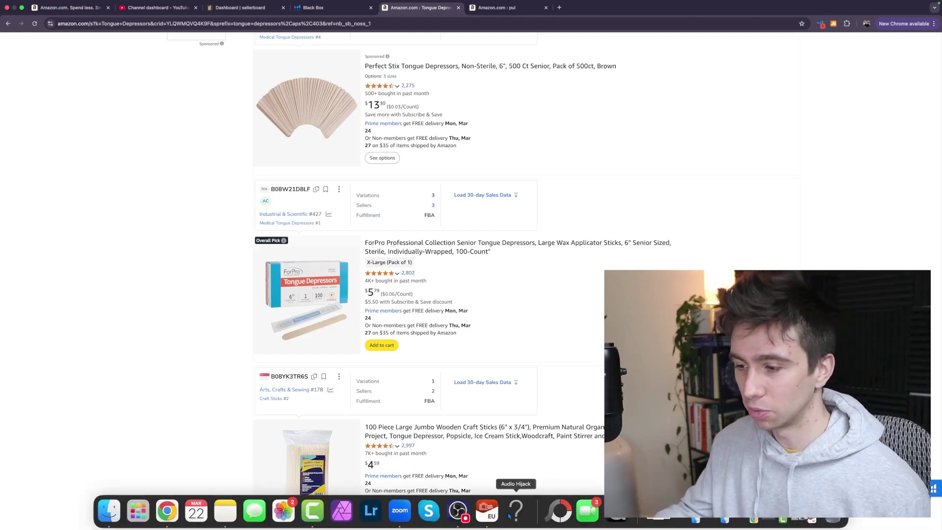
- Switch to OBS and select the Camera scene
click(458, 510)
click(139, 352)
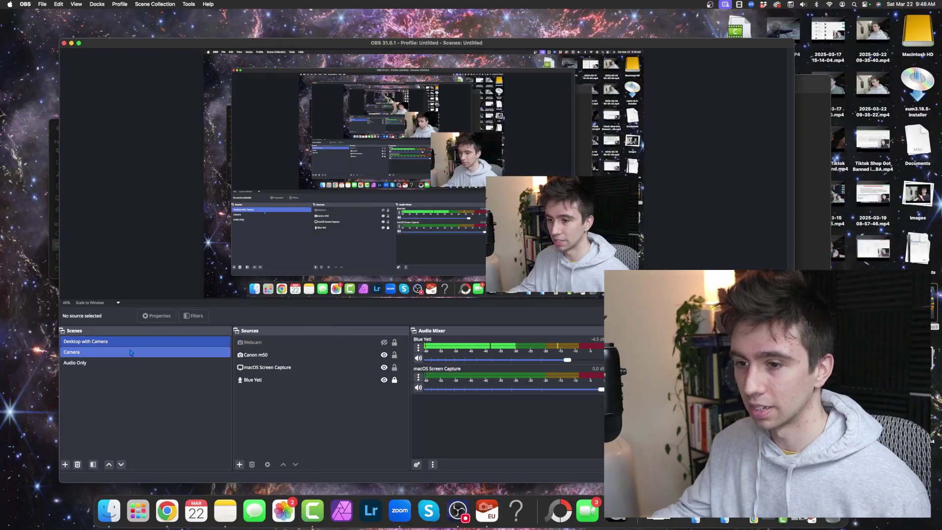